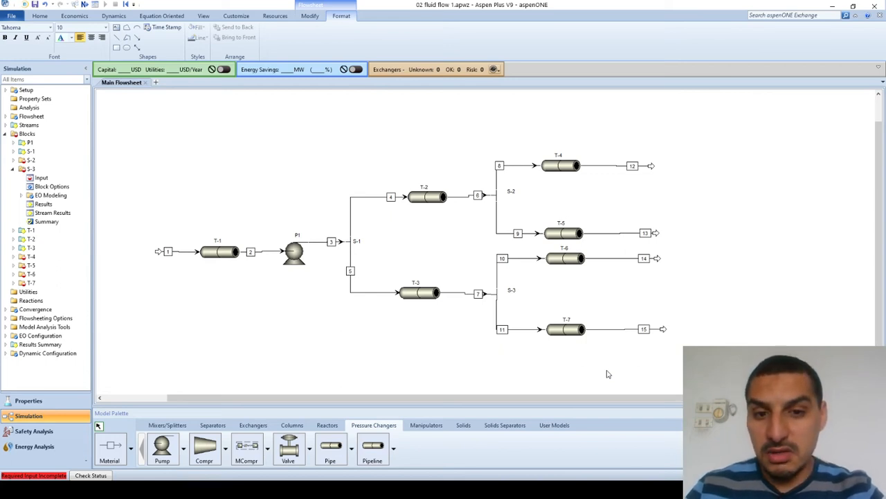
- Switch to the PowerPoint presentation and review the pipe network diagram, feed specifications and splitter specifications as a slide show
key("alt+Tab")
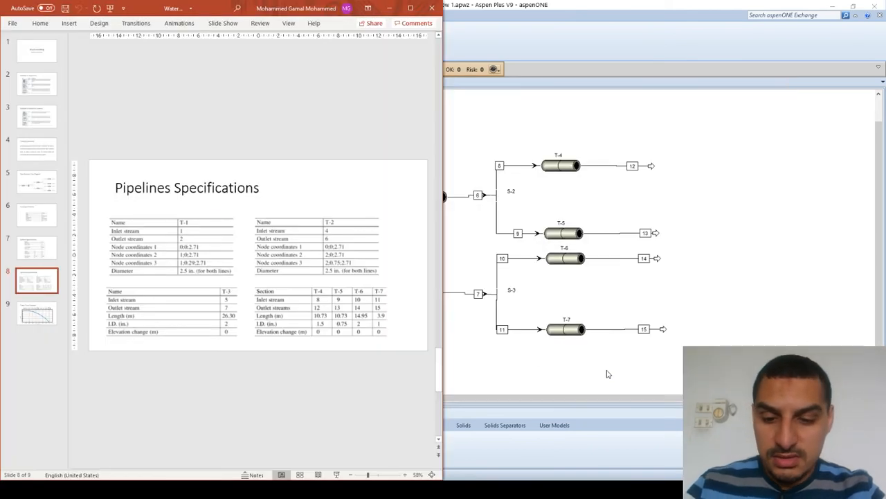
key("shift+F5")
key("Right")
key("Right")
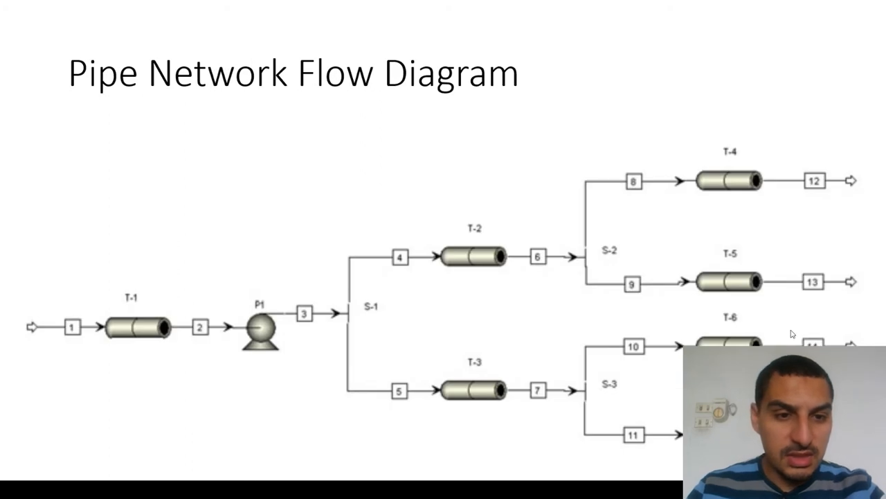
left_click(611, 398)
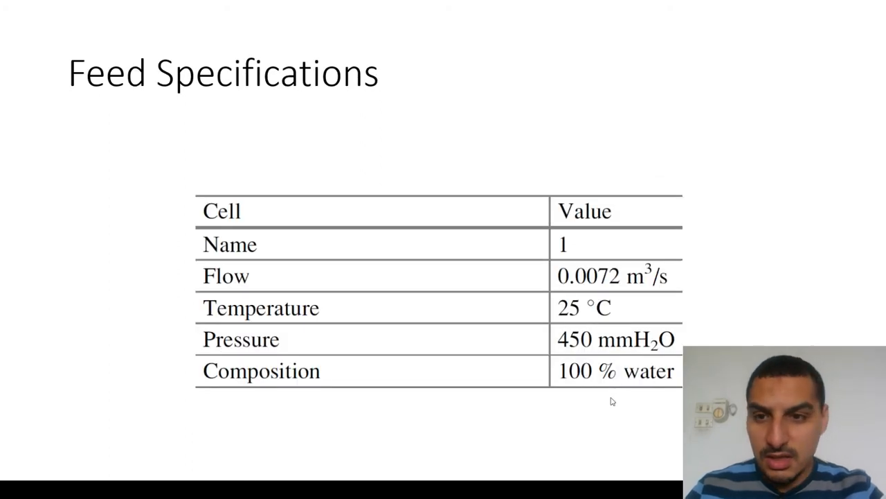
key("Left")
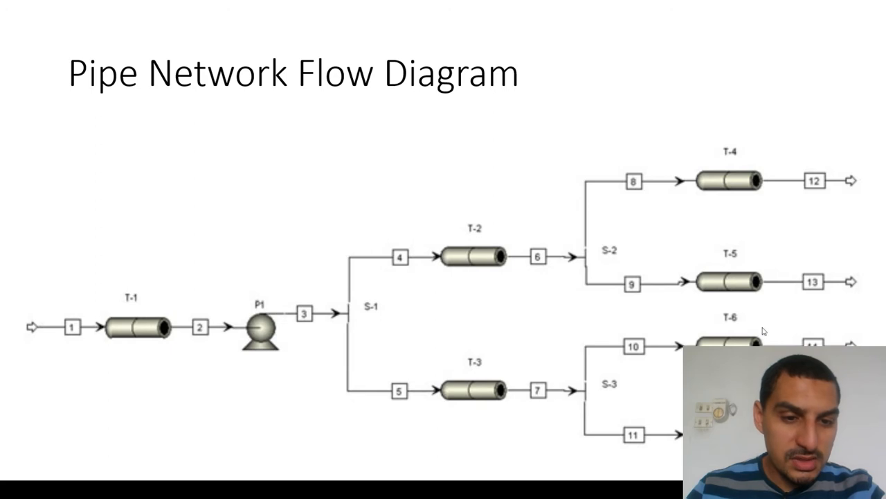
key("Right")
key("Right")
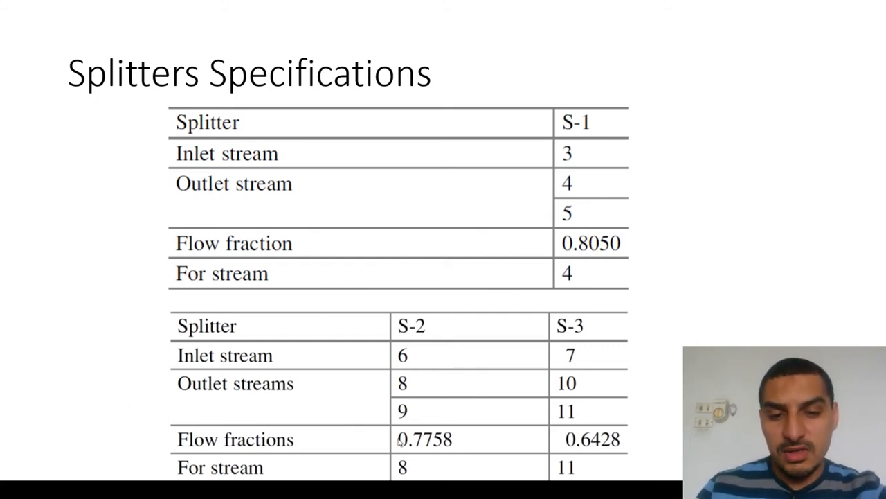
- Switch back to Aspen Plus and fit its window to one half of the screen beside the slides
key("alt+Tab")
key("alt+Tab")
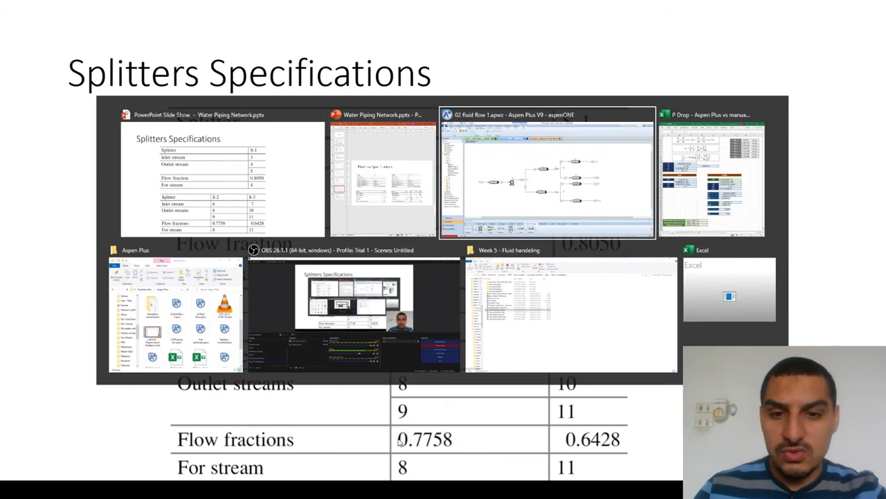
key("alt+Tab")
key("alt+Tab")
key("alt+Tab")
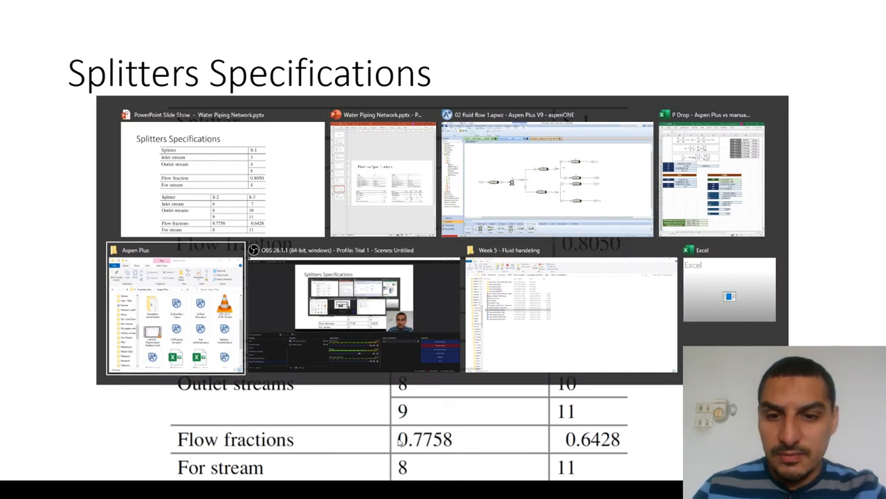
key("alt+shift+Tab")
key("alt+shift+Tab")
key("alt+shift+Tab")
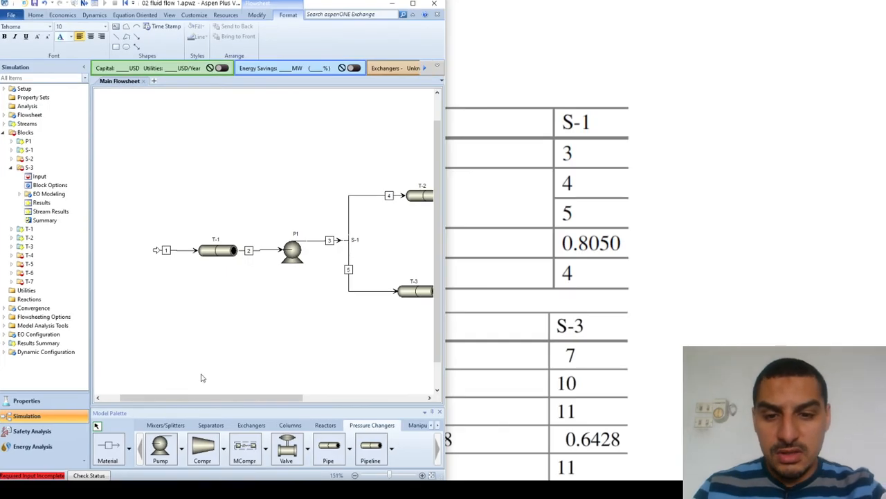
left_click_drag(234, 402, 302, 401)
- End the slide show and place the PowerPoint window beside Aspen Plus with the Splitters Specifications slide in view
left_click(582, 338)
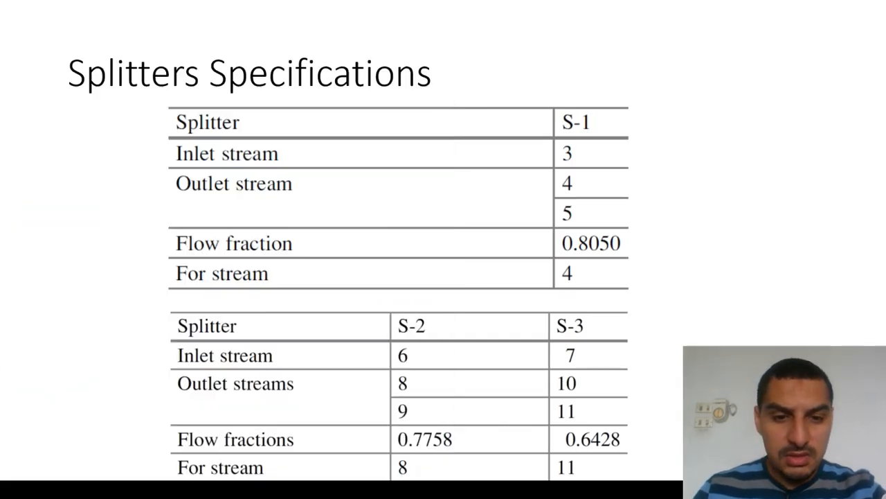
key("Escape")
key("super+Right")
key("super+Right")
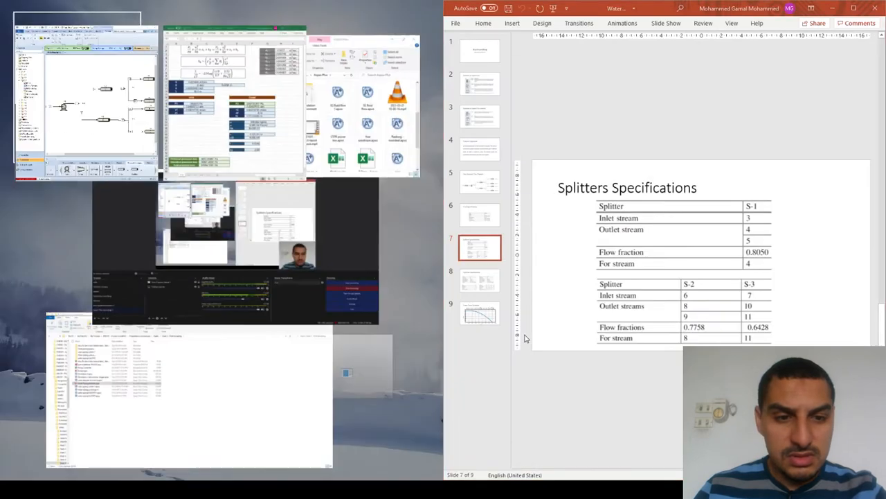
key("Return")
- Set the split fraction of outlet stream 8 in splitter S-2 to 0.7758
scroll(307, 333, "right", 4)
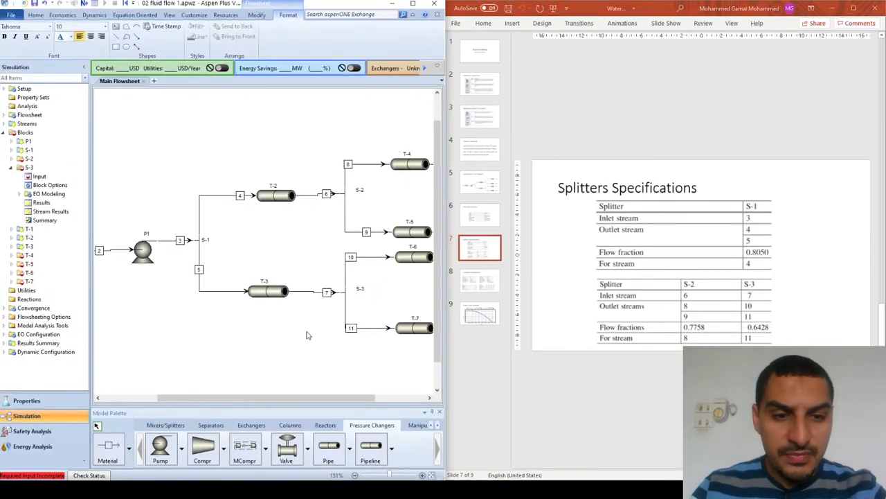
scroll(307, 333, "right", 4)
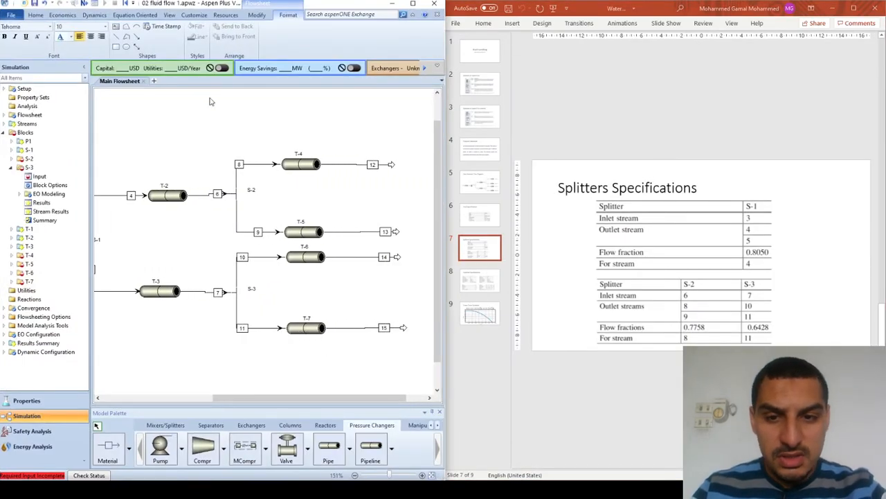
double_click(235, 194)
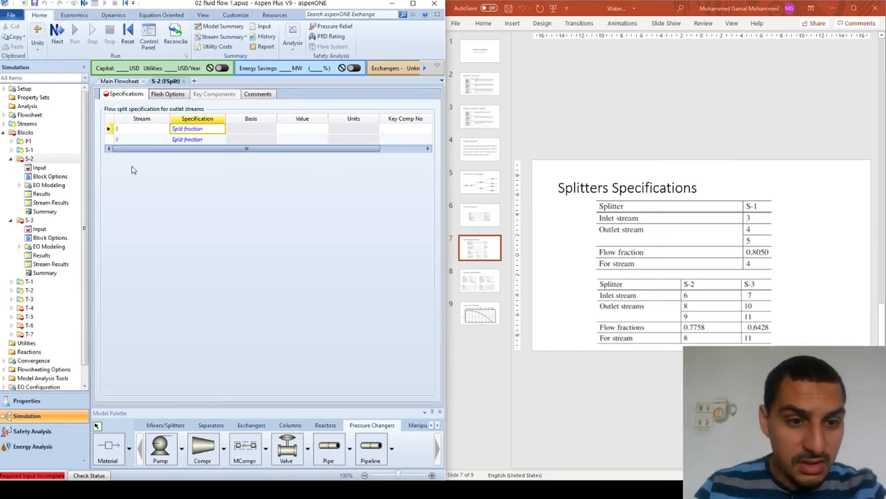
left_click(301, 130)
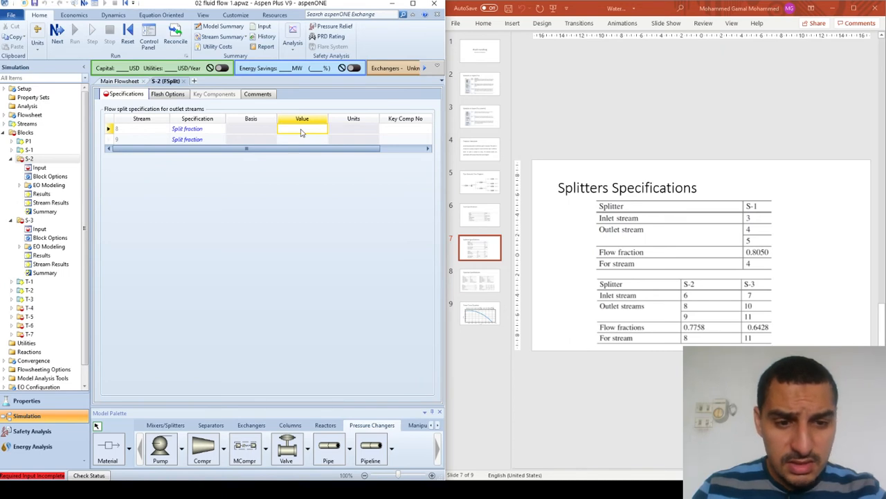
type(".7758")
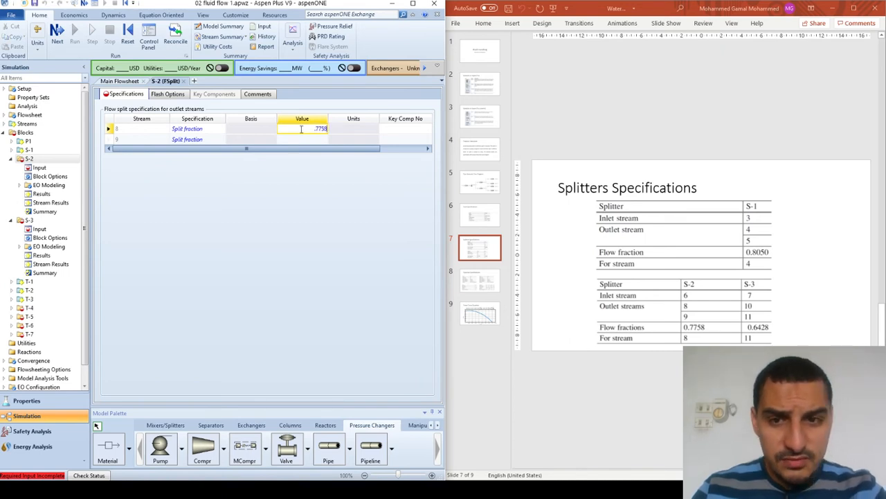
key("Tab")
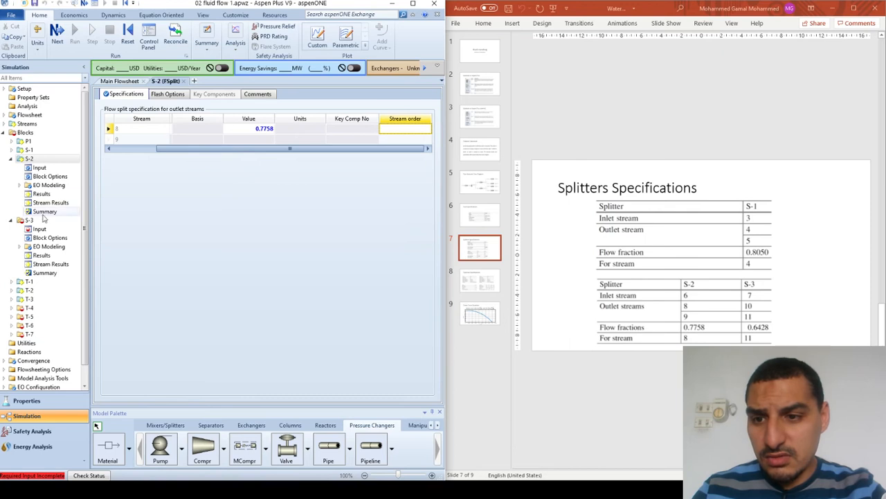
- Check splitter S-1's input, and set the split fraction of outlet stream 11 in splitter S-3 to 0.6428
left_click(28, 149)
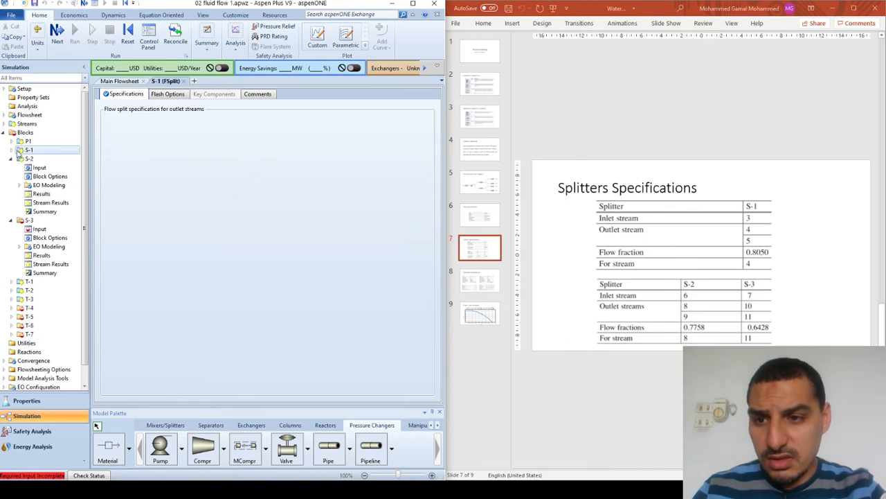
left_click(26, 220)
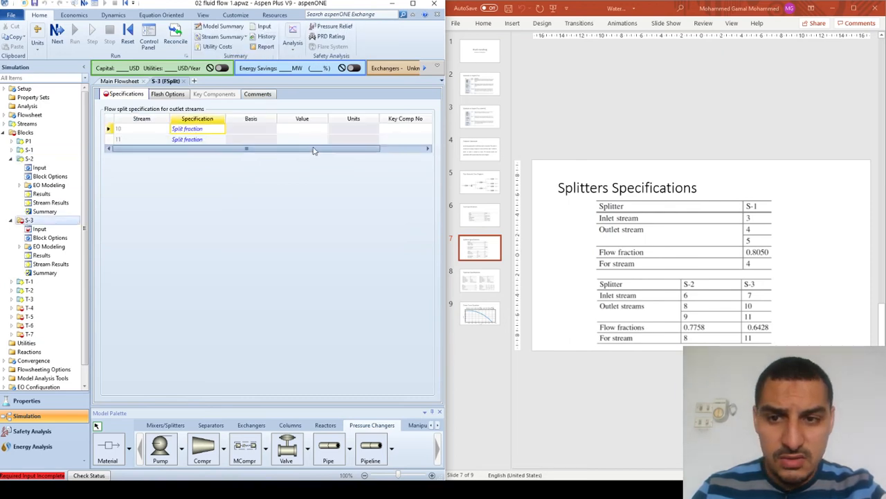
left_click(305, 140)
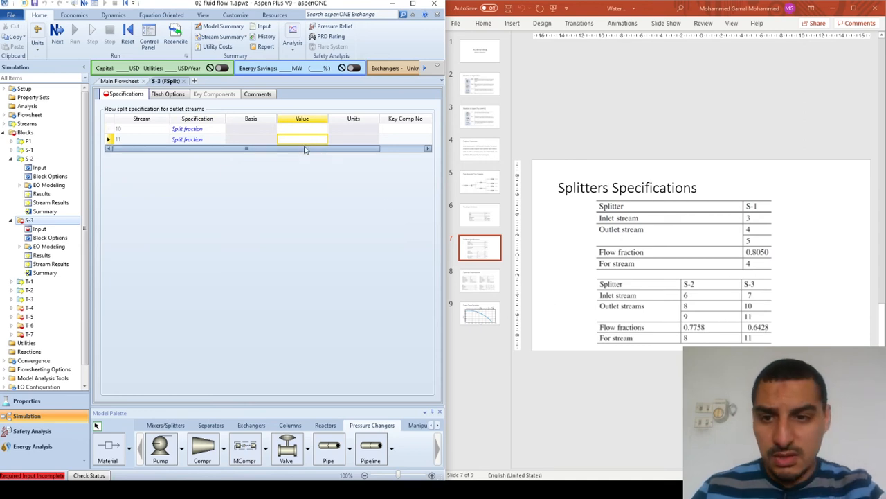
type("0.6428")
key("Return")
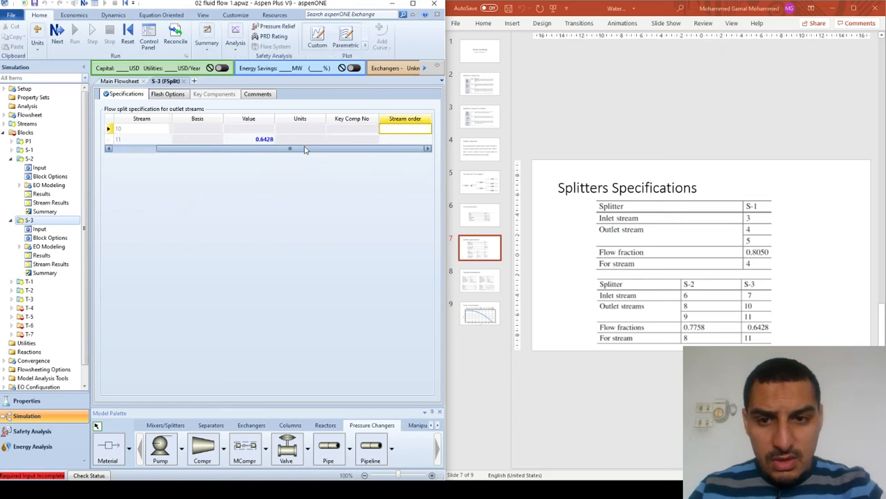
left_click(302, 163)
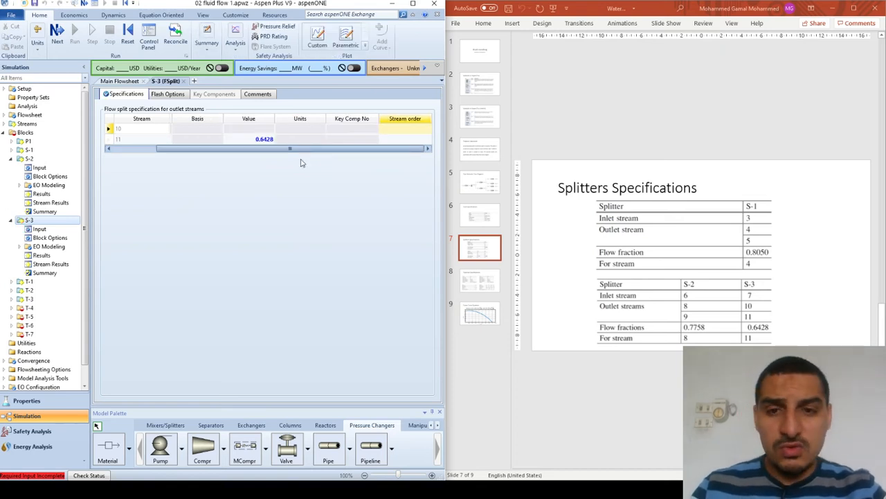
left_click_drag(292, 149, 214, 151)
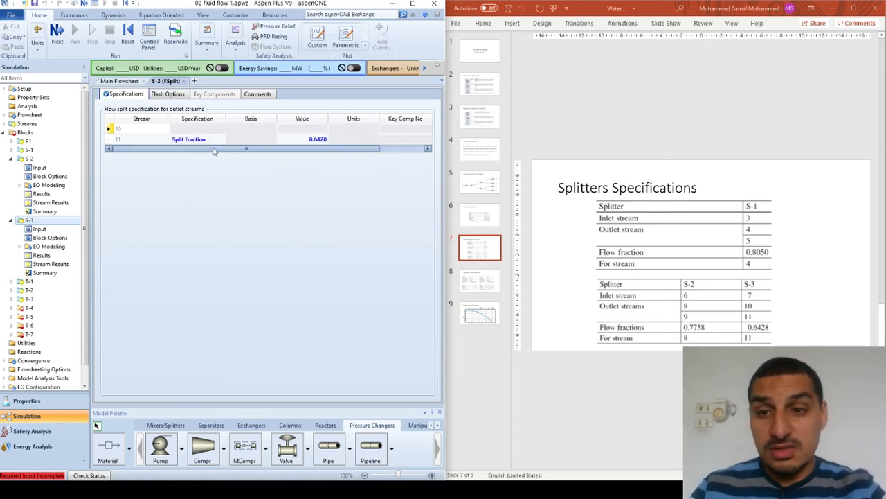
- Close the S-3 input form and collapse the S-2 and S-3 block entries
left_click(183, 81)
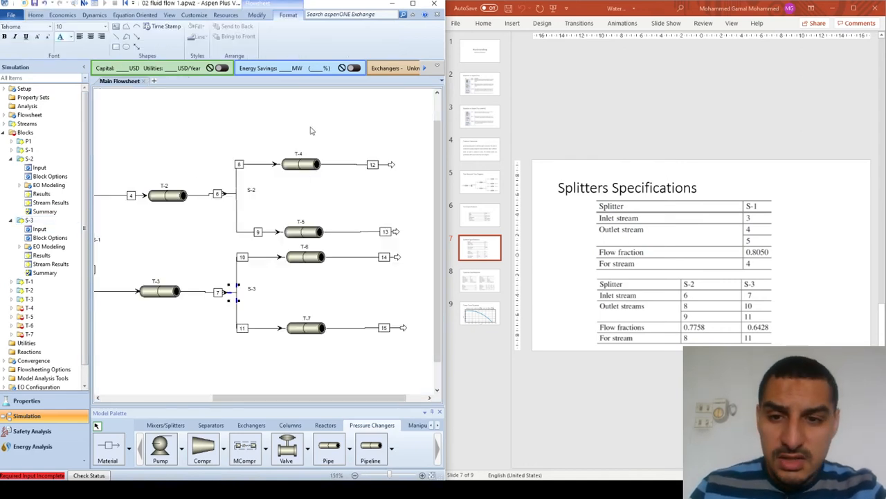
left_click(11, 220)
left_click(11, 159)
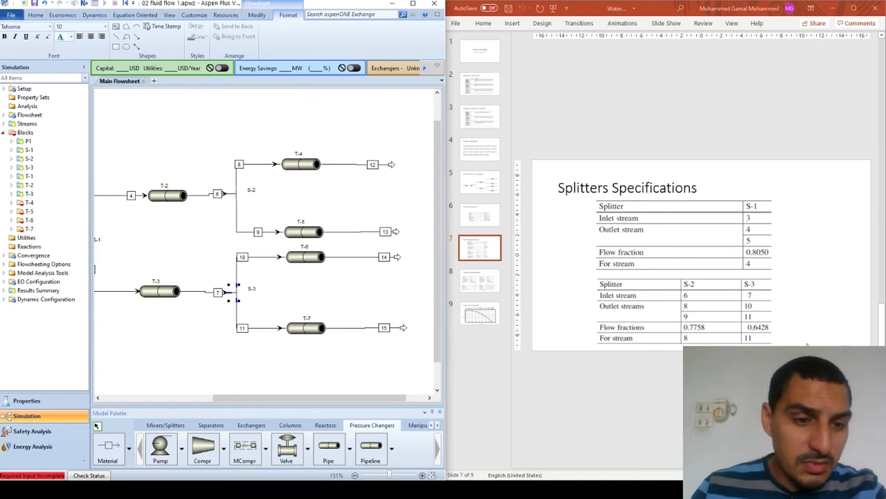
- Examine the T-4 to T-7 table on the Pipelines Specifications slide in the PowerPoint window at a larger zoom
scroll(701, 255, "down", 1)
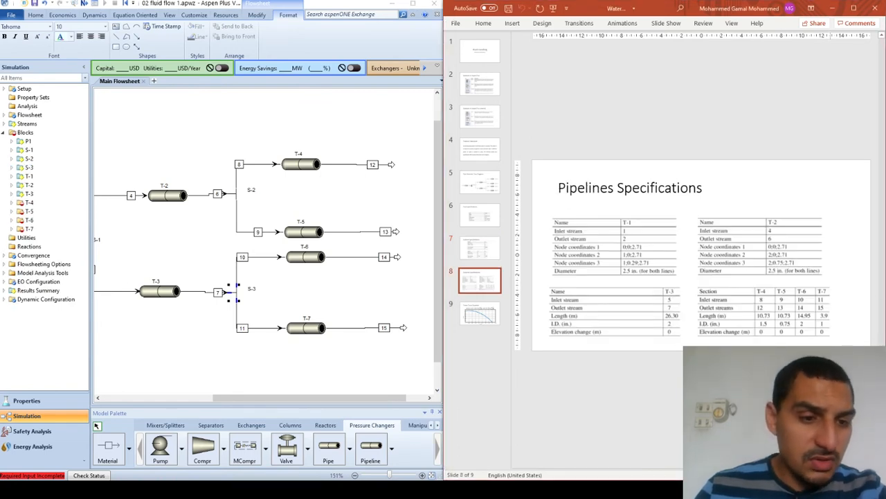
scroll(802, 322, "up", 5)
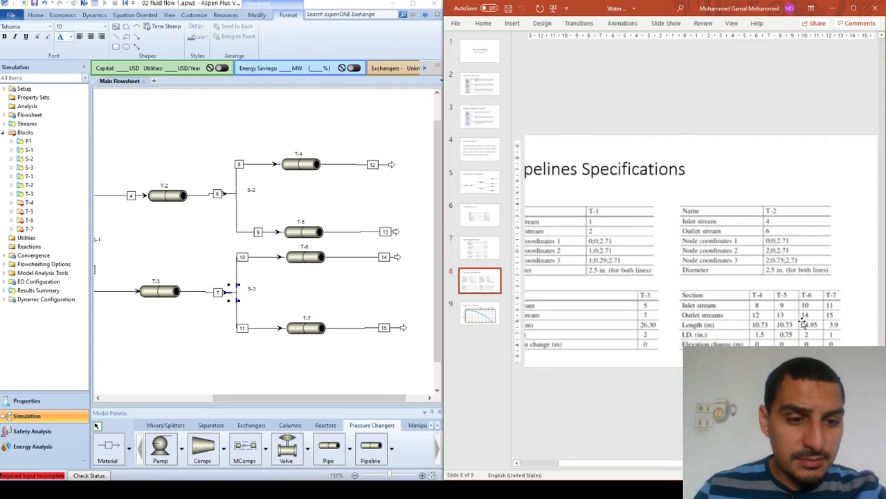
scroll(802, 324, "down", 1)
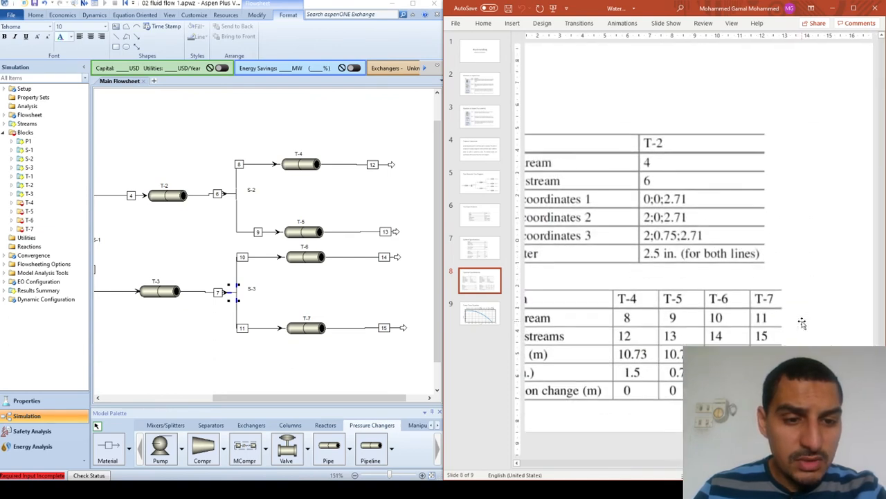
scroll(802, 323, "up", 1)
scroll(802, 323, "left", 2)
scroll(802, 324, "right", 1)
scroll(802, 323, "left", 3)
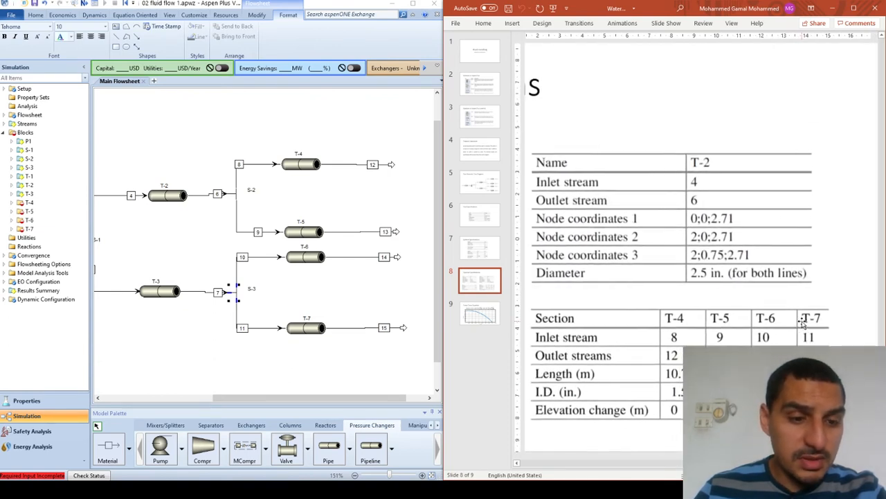
right_click(736, 306)
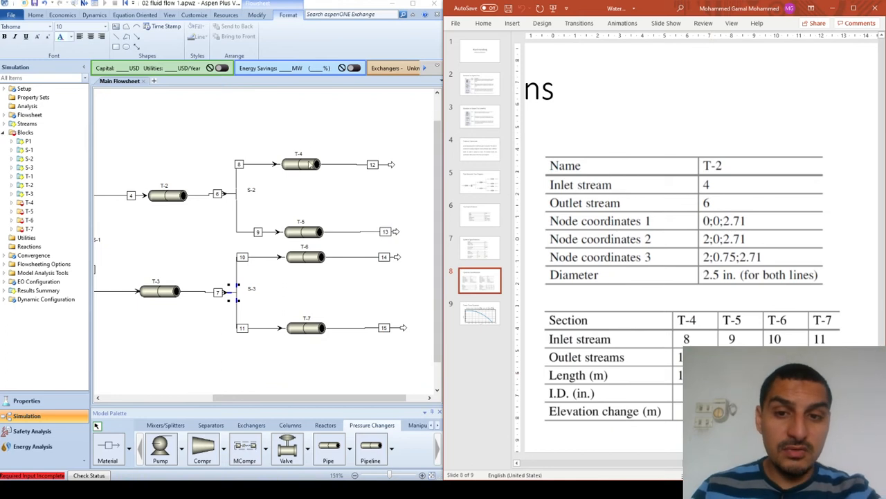
- Open pipe T-4 from the flowsheet and set its length to 10.73 meter and its inner diameter to 1.5 in
left_click(309, 165)
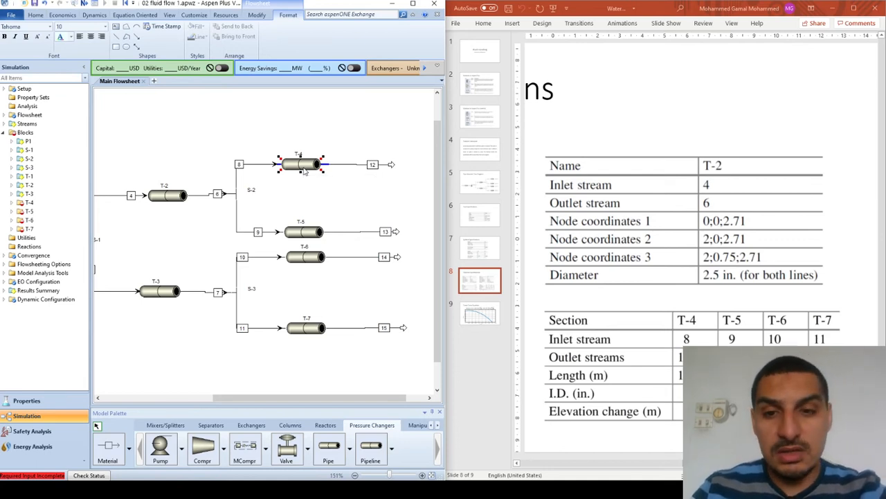
double_click(302, 165)
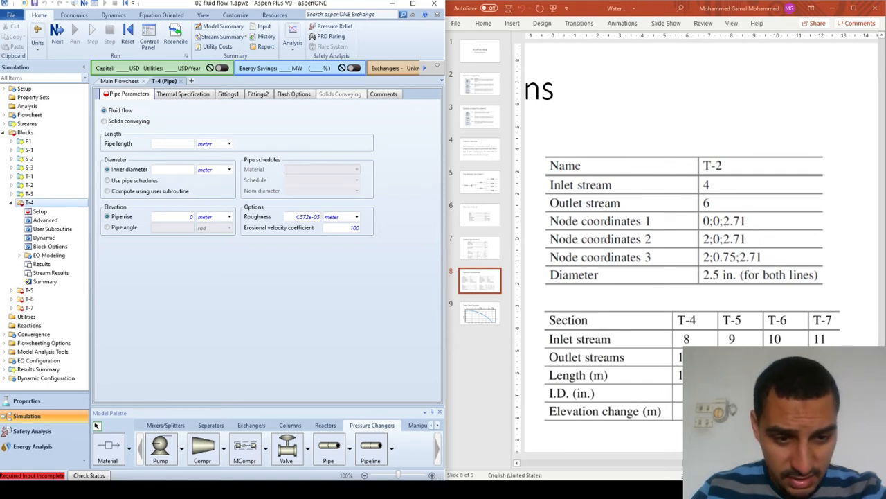
left_click(170, 143)
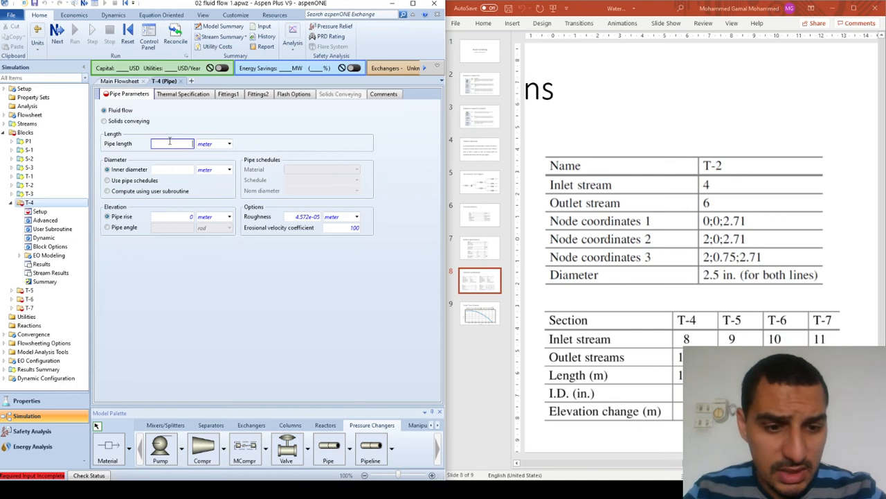
type("10.73")
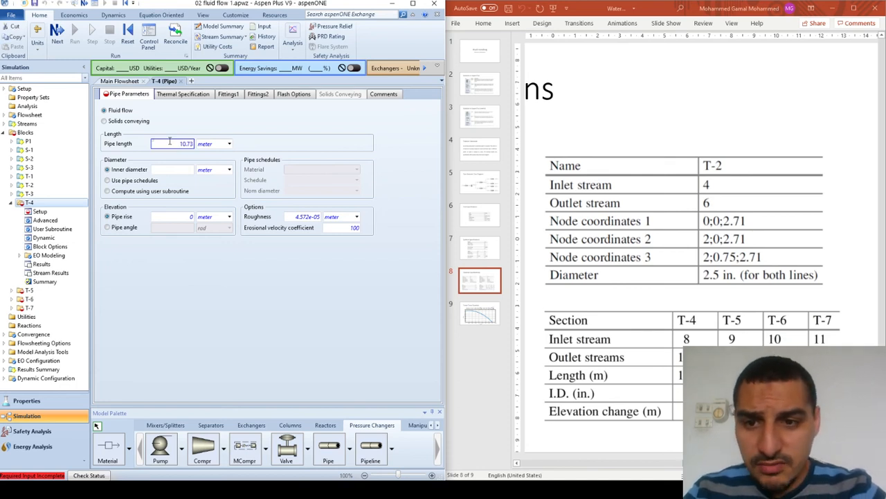
key("Tab")
key("Tab")
key("Tab")
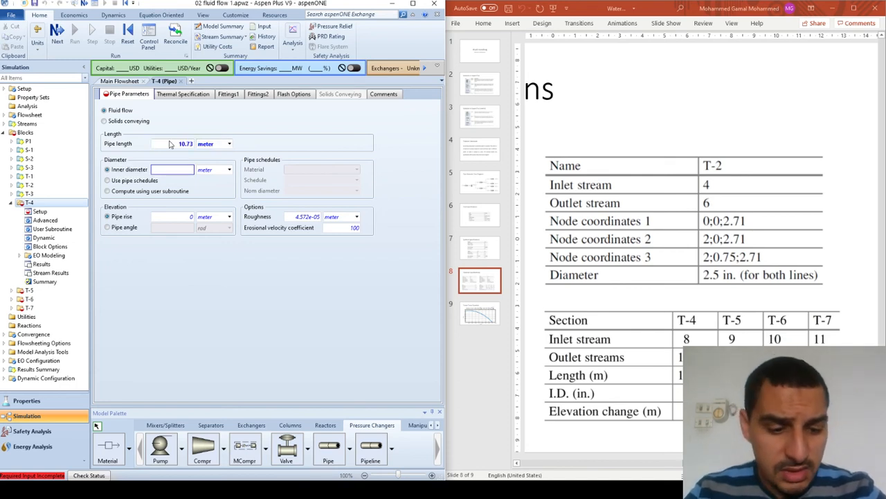
key("Tab")
type("in")
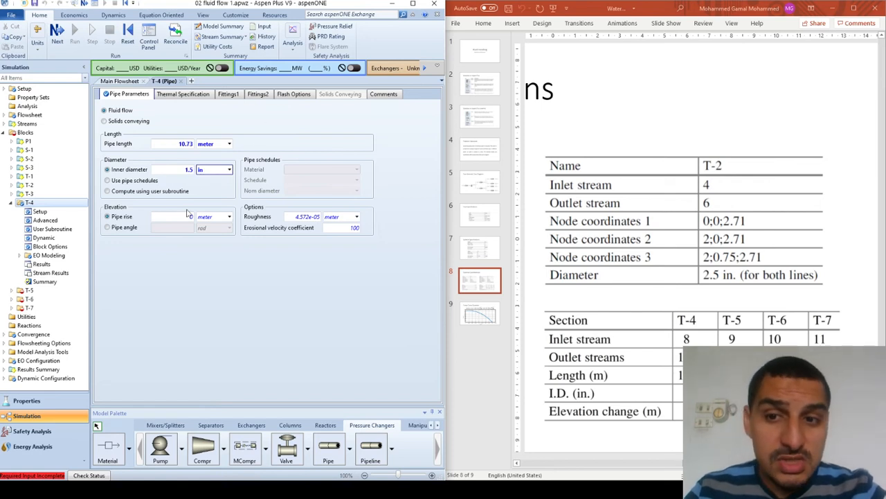
- Set the valid phases of pipe T-4 to Liquid-Only in its flash options
left_click(198, 294)
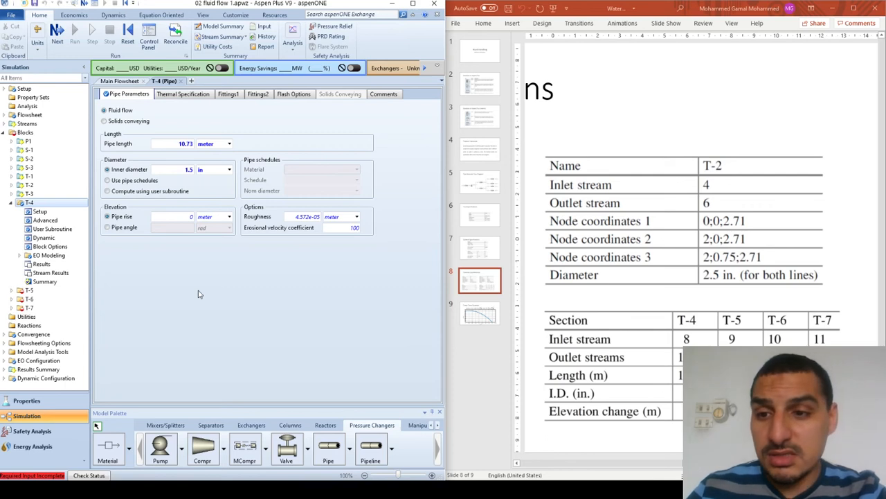
left_click(11, 291)
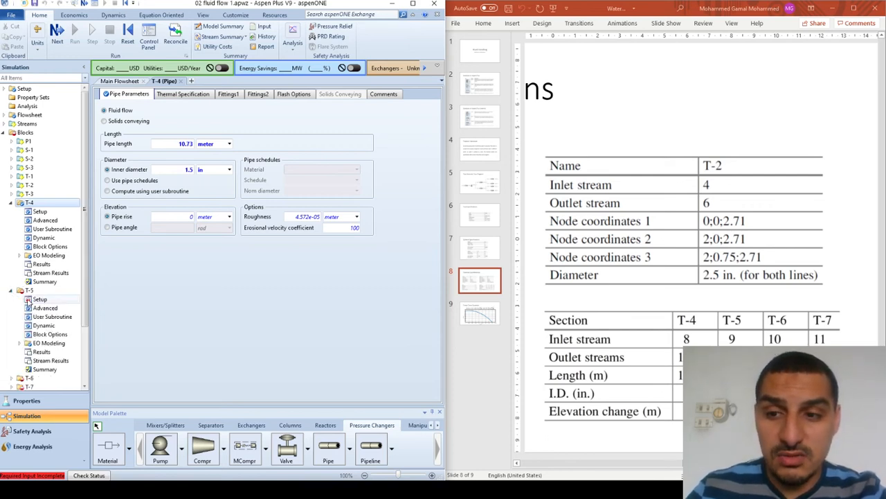
left_click(40, 299)
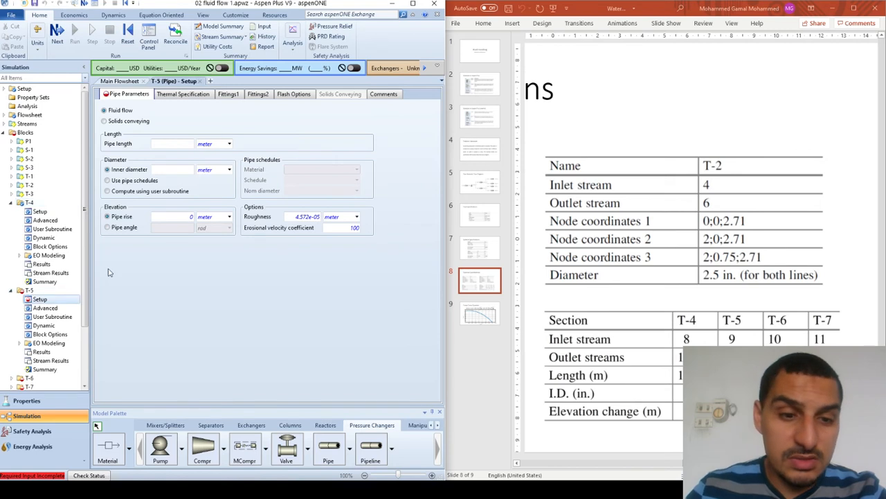
left_click(33, 209)
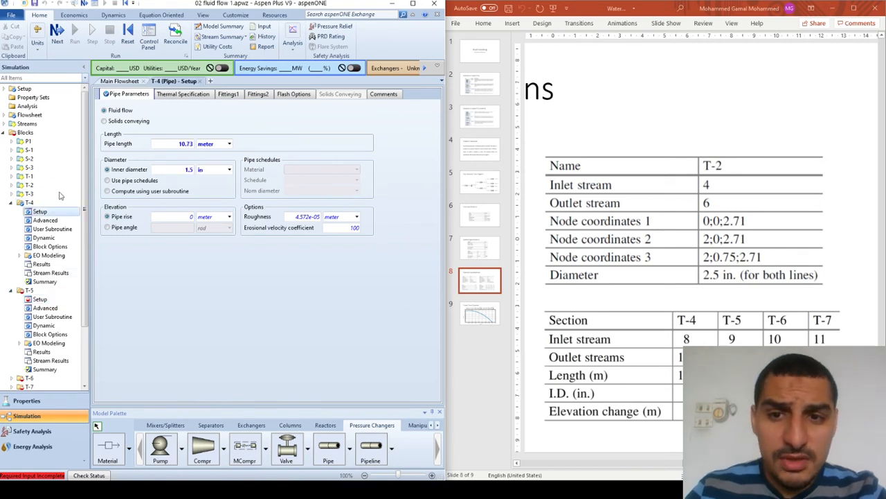
left_click(297, 95)
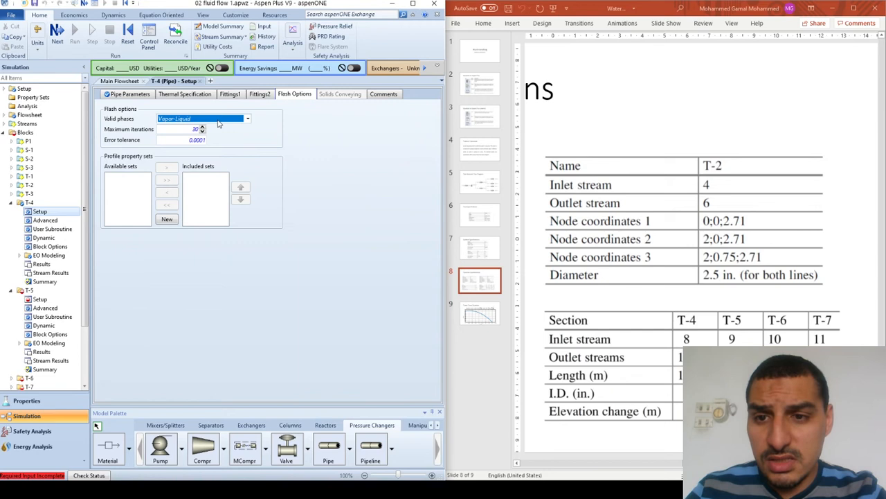
left_click(248, 118)
left_click(199, 139)
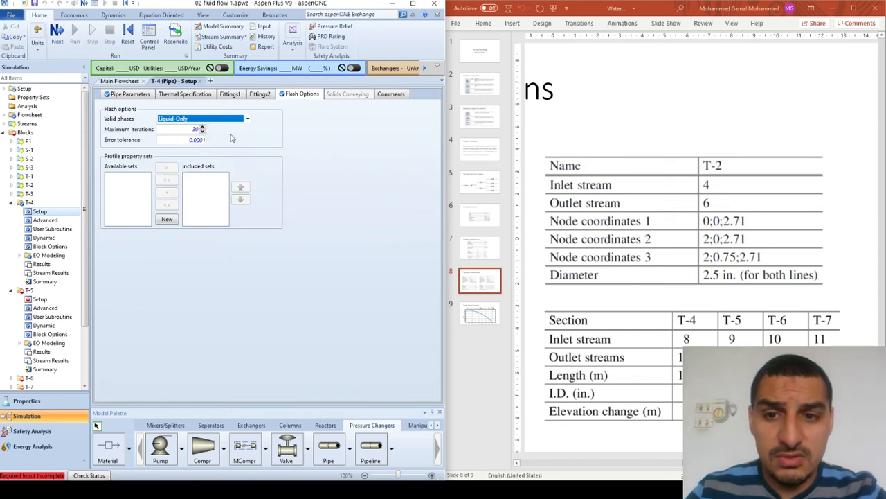
- Specify pipe T-5 with a length of 10.73 meter, an inner diameter of 0.75 in and Liquid-Only valid phases
left_click(40, 299)
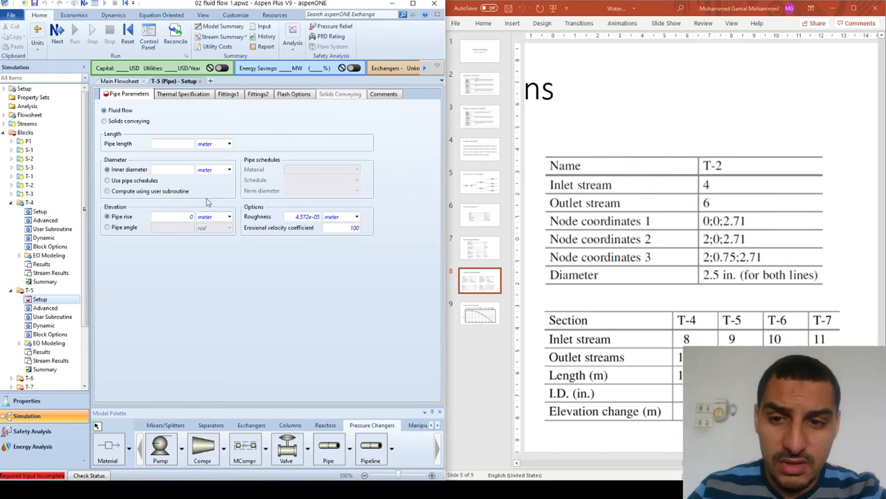
left_click(171, 143)
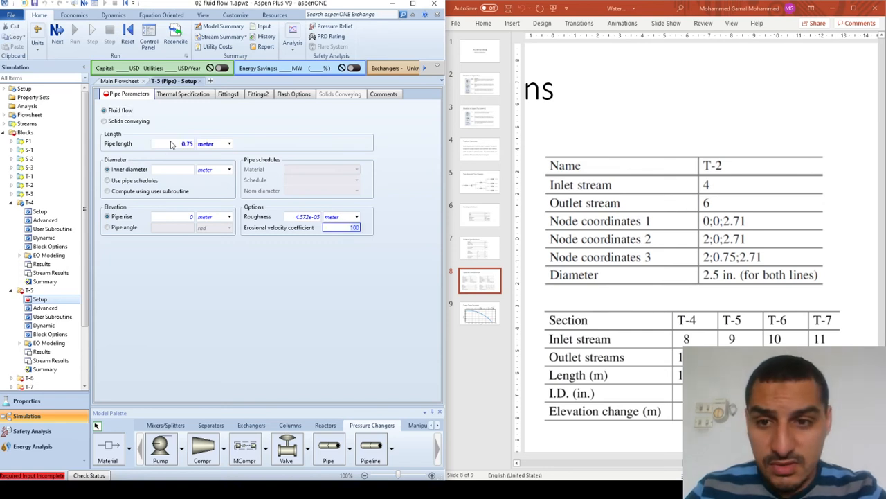
type("0")
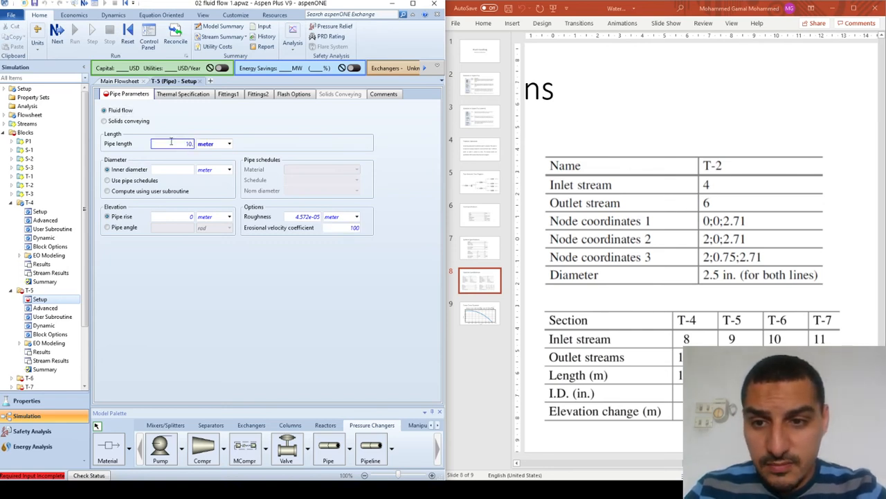
type(".73")
key("Tab")
key("Tab")
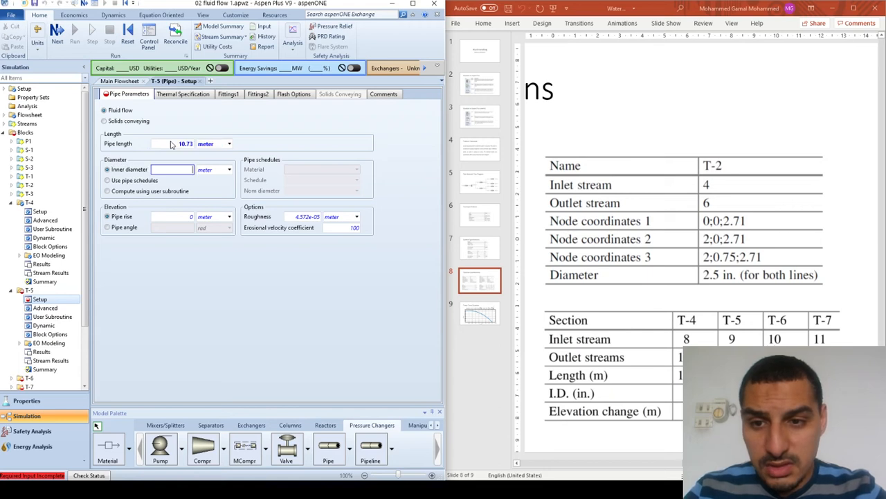
key("Tab")
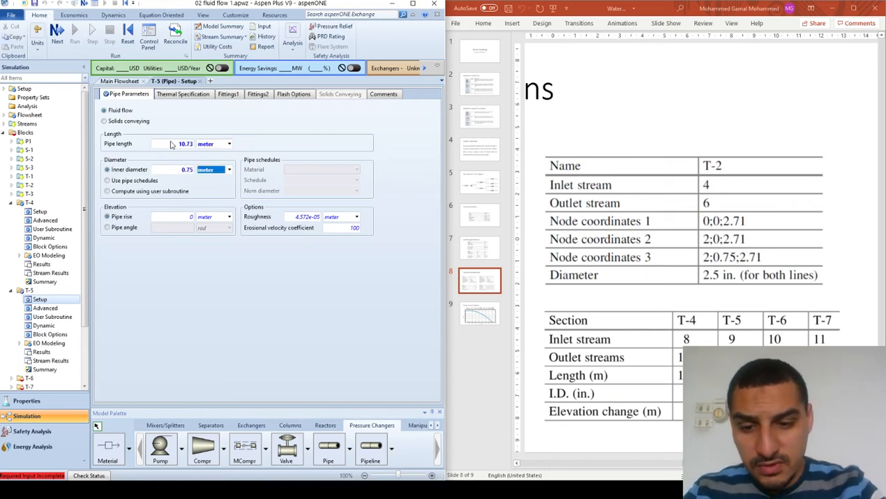
key("Return")
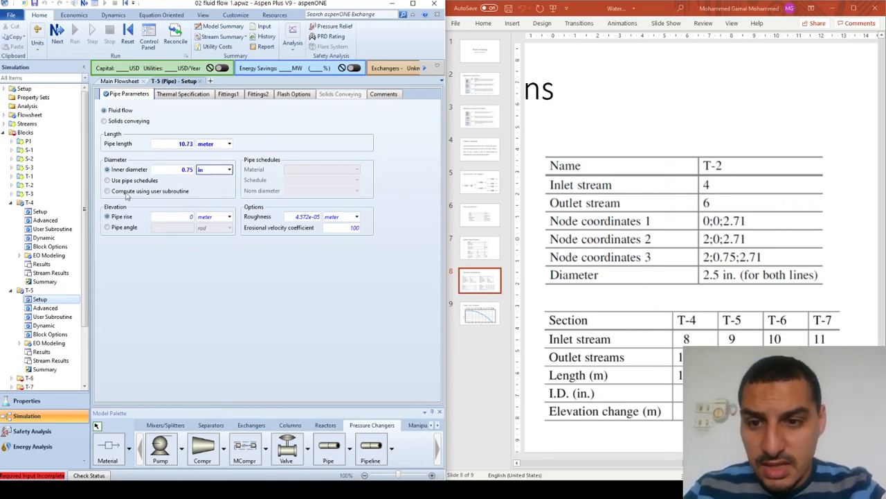
left_click(289, 98)
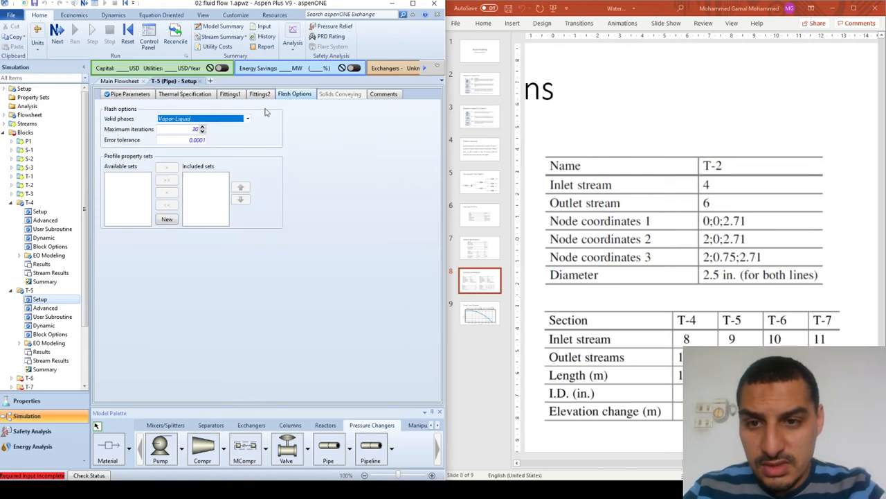
key("l")
key("Return")
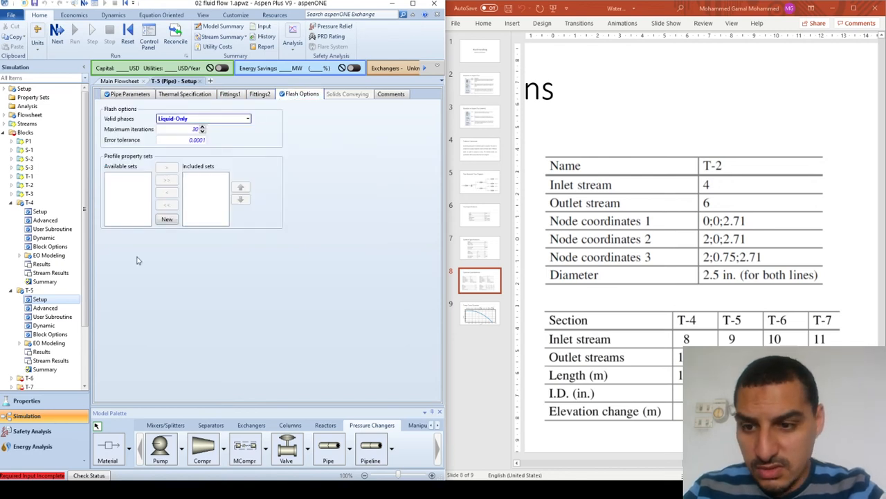
- Specify pipe T-6 with a length of 14.95 meter, an inner diameter of 2 in and Liquid-Only valid phases
left_click(29, 378)
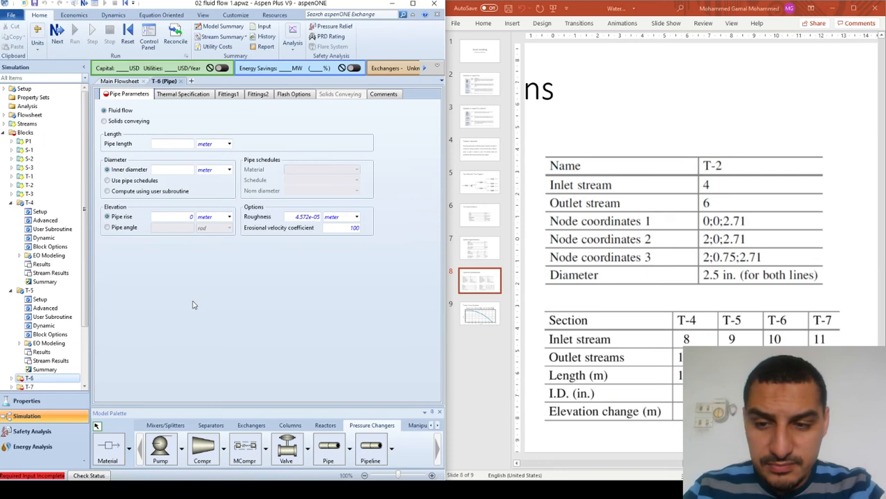
left_click(170, 142)
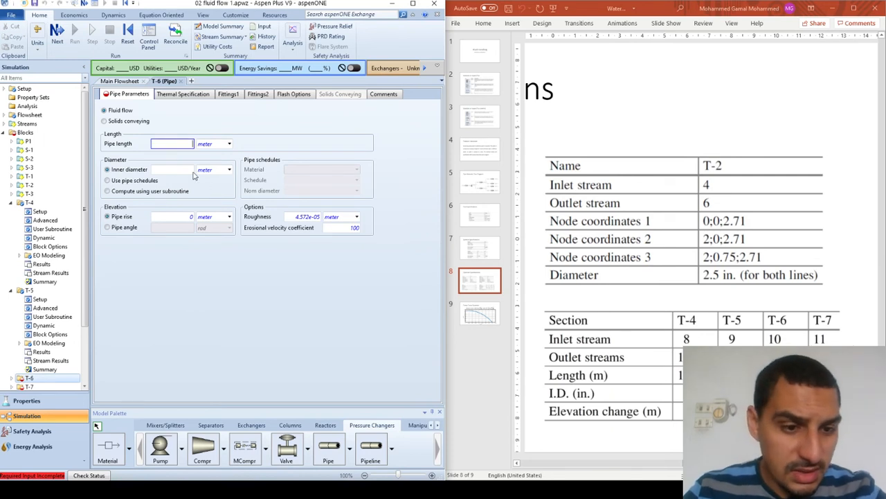
type("14")
key("Tab")
key("Tab")
key("Tab")
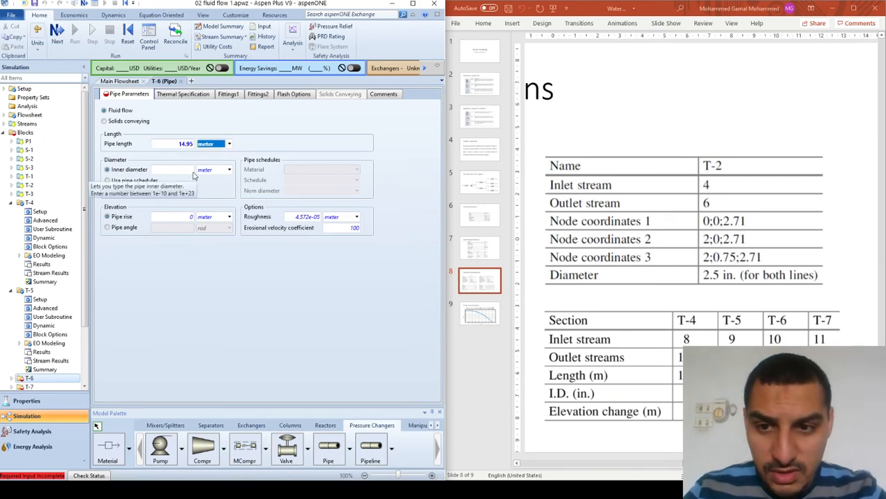
type("3")
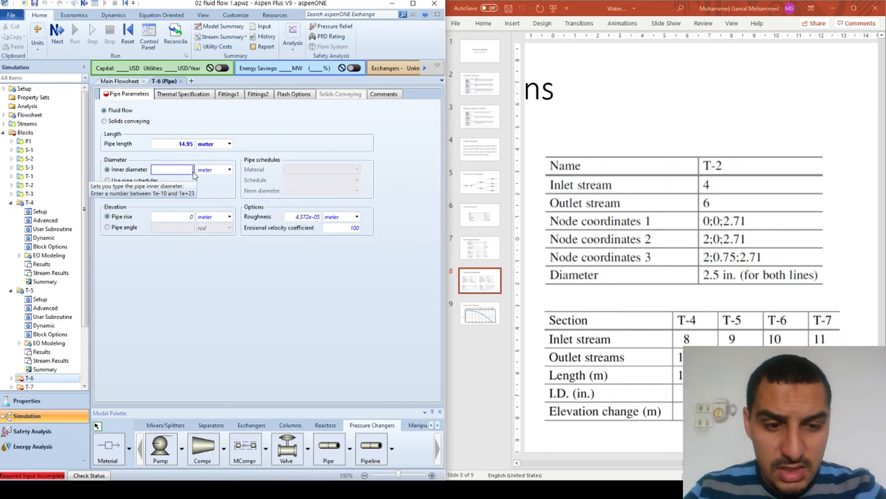
key("Tab")
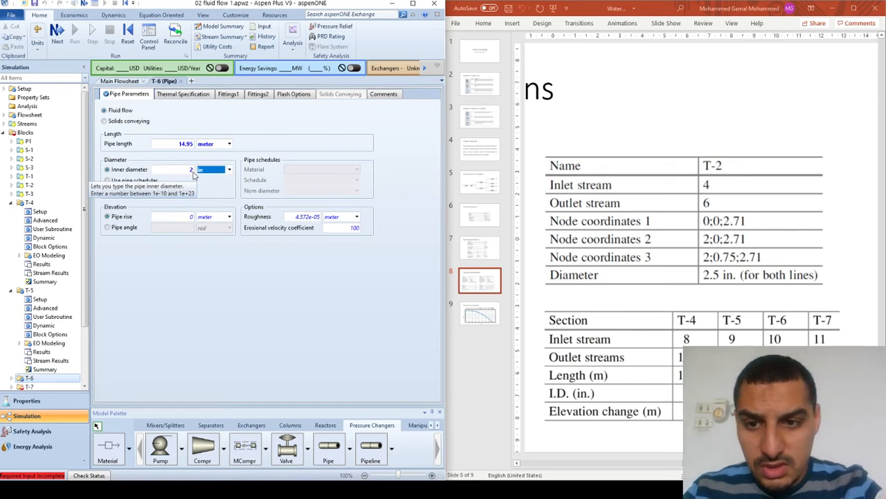
left_click(282, 97)
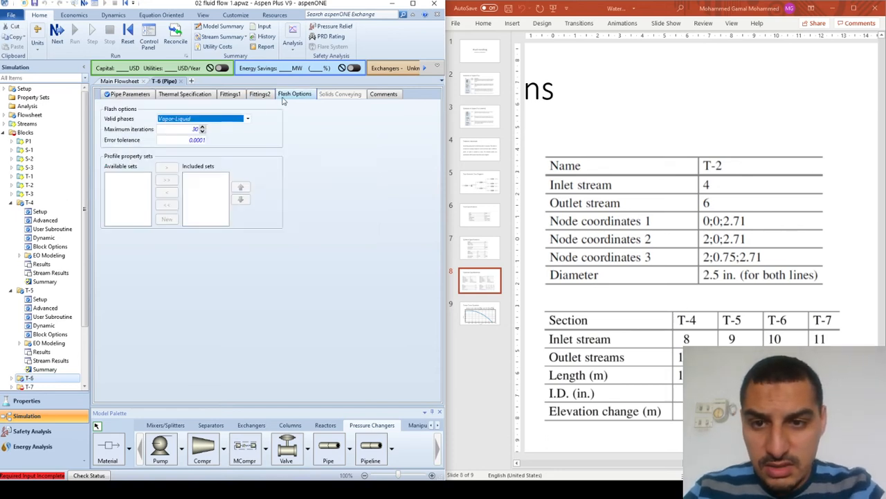
scroll(240, 119, "up", 1)
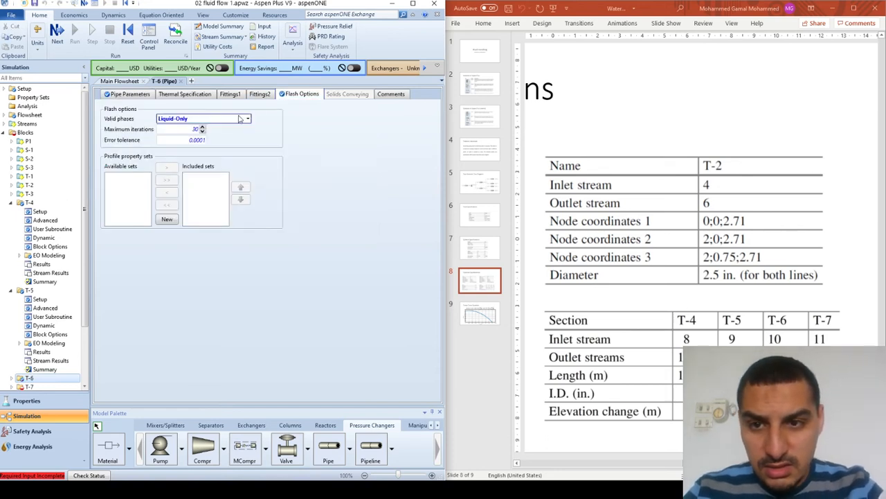
- Specify pipe T-7 with a length of 3.9 meter, an inner diameter of 1 in and Liquid-Only valid phases
left_click(29, 386)
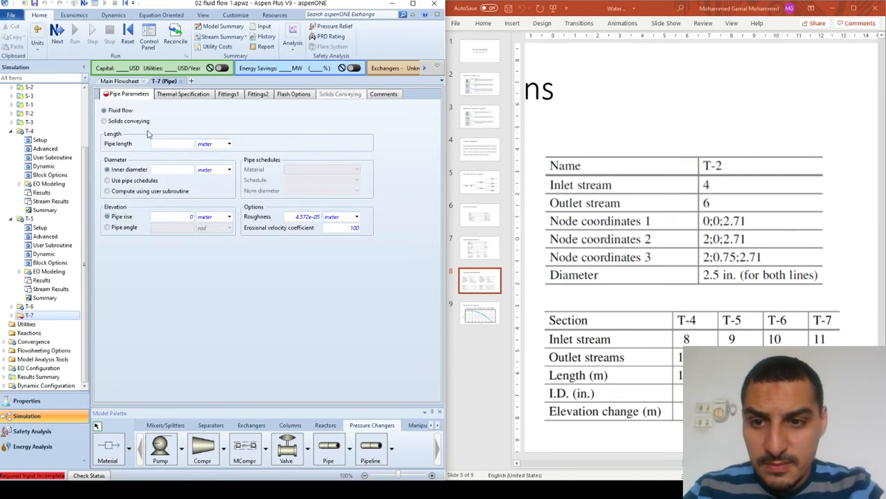
left_click(173, 143)
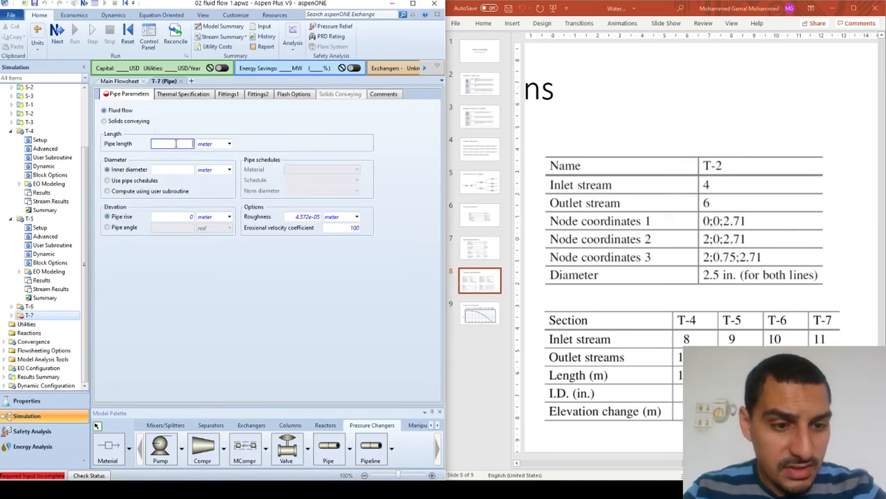
type("3.9")
key("Tab")
key("Tab")
key("Tab")
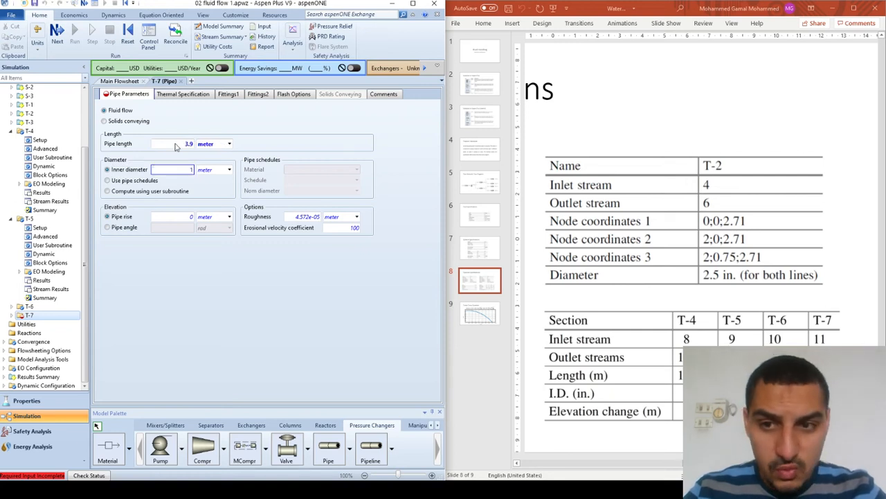
key("Tab")
key("Return")
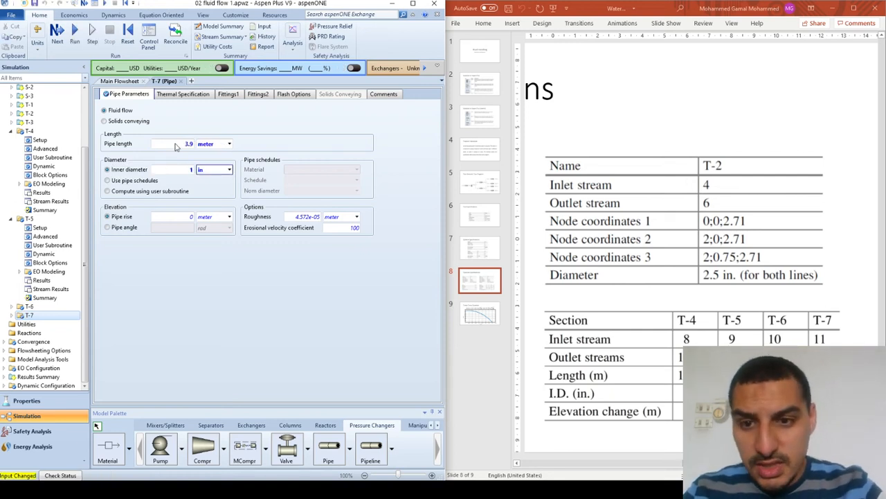
left_click(303, 96)
scroll(220, 124, "up", 1)
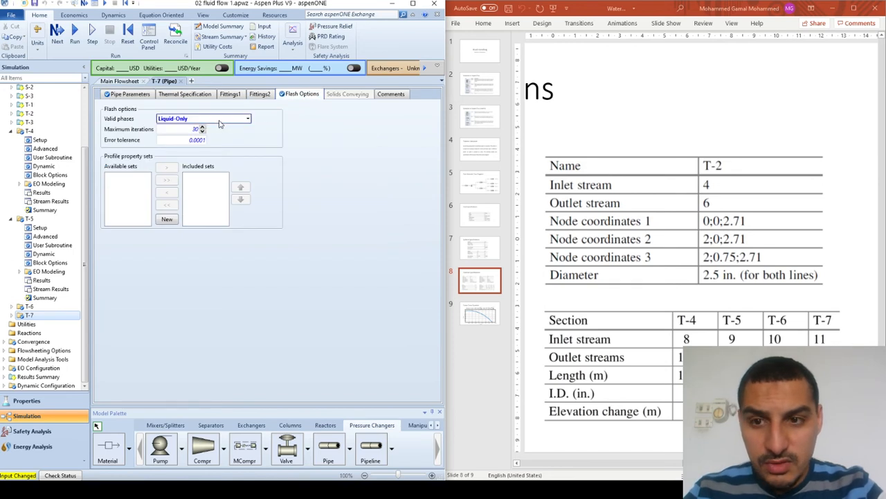
left_click(132, 94)
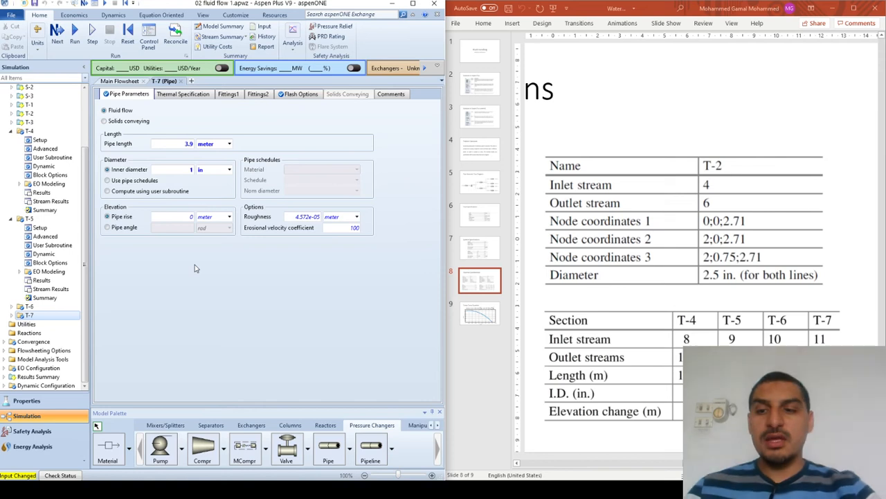
- Run the simulation from the main flowsheet and maximize the window to show the whole piping network
left_click(136, 83)
left_click(101, 4)
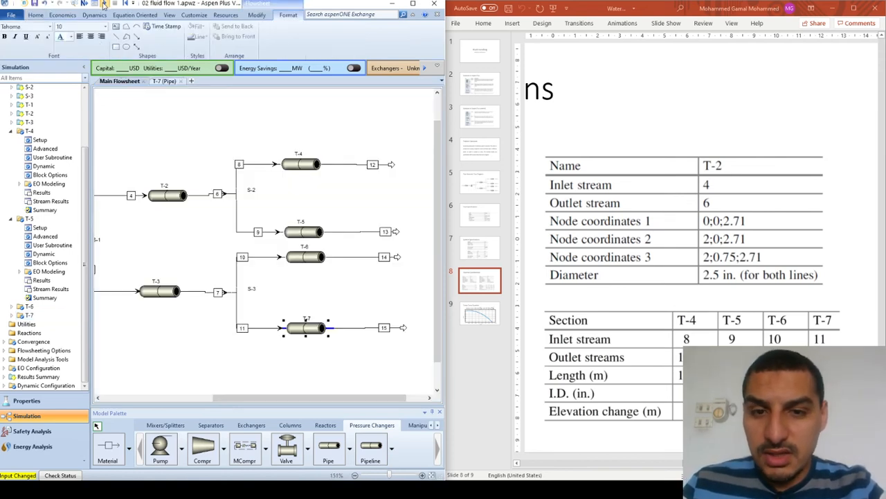
left_click(414, 4)
left_click(380, 297)
key("Left")
key("Left")
key("Left")
key("Left")
key("Left")
key("Left")
key("Left")
key("Left")
key("Left")
key("Left")
key("Left")
key("Left")
key("Left")
key("Left")
key("Left")
key("Left")
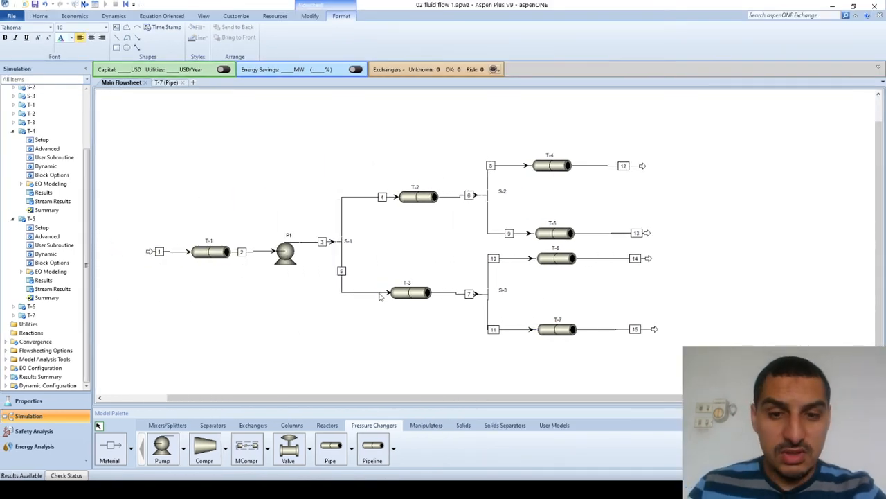
- Open the results of pipe T-4 and show its fluid flow profiles in the Flow related view
right_click(559, 168)
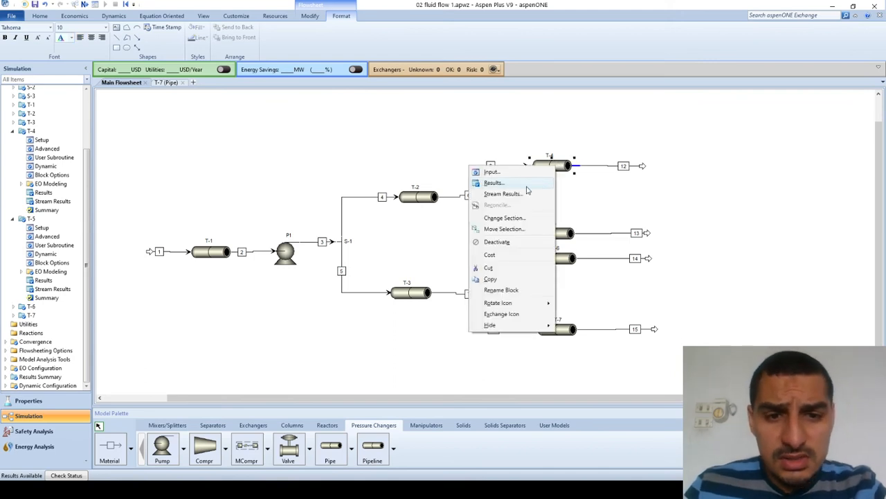
key("Escape")
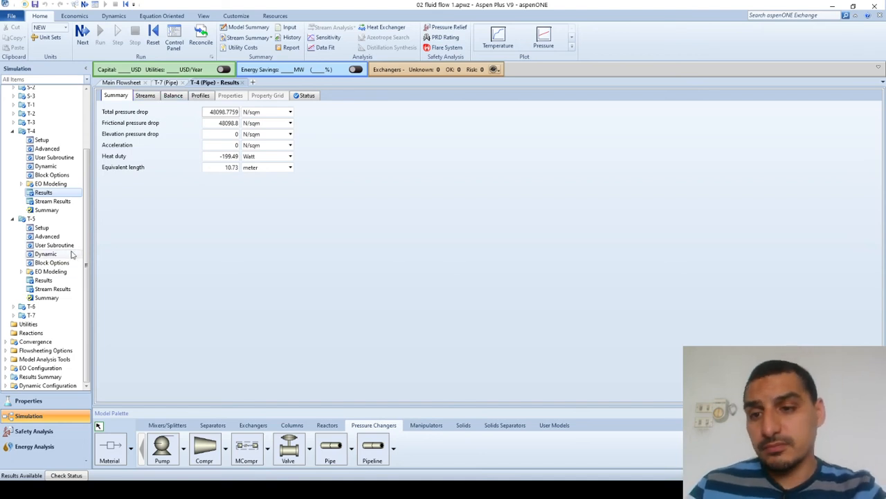
left_click(38, 202)
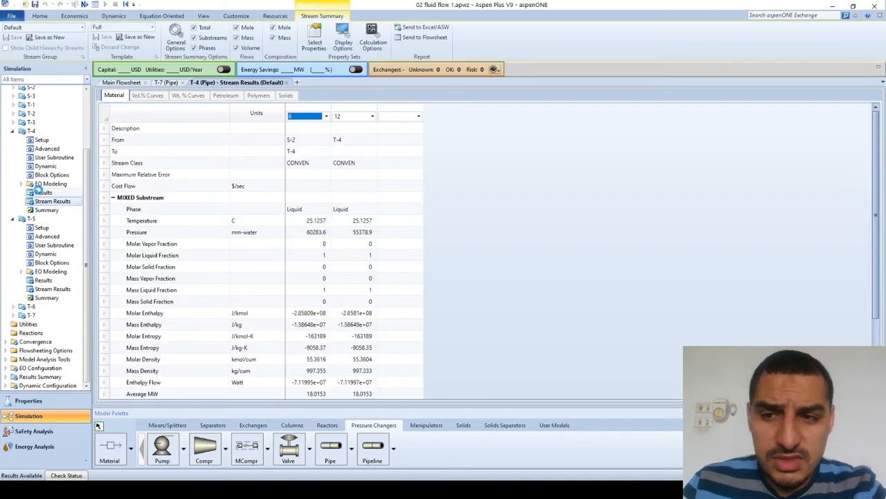
left_click(41, 192)
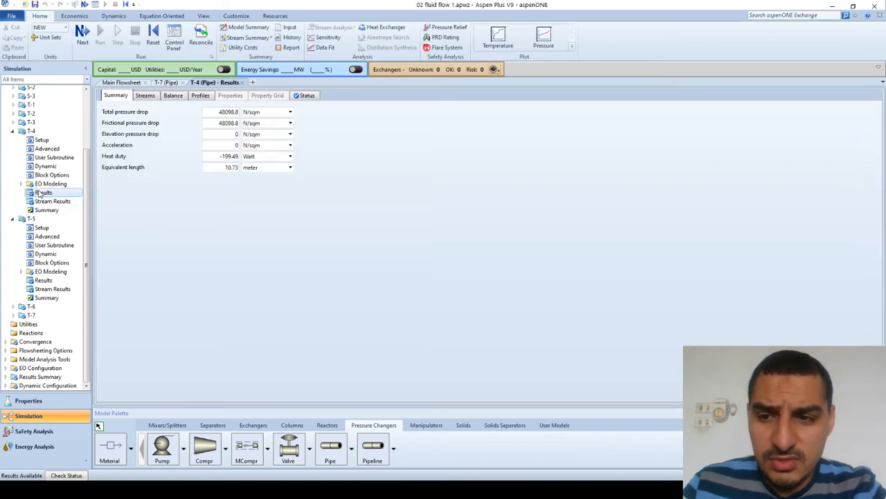
left_click(199, 97)
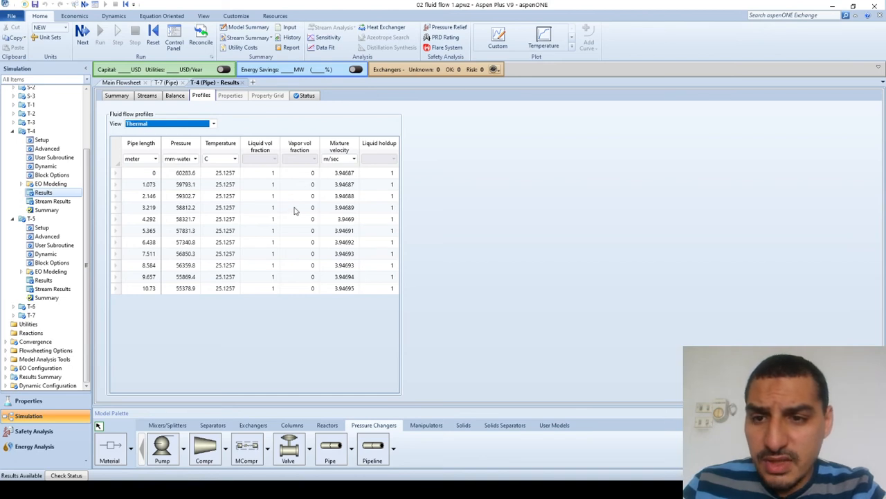
left_click(215, 122)
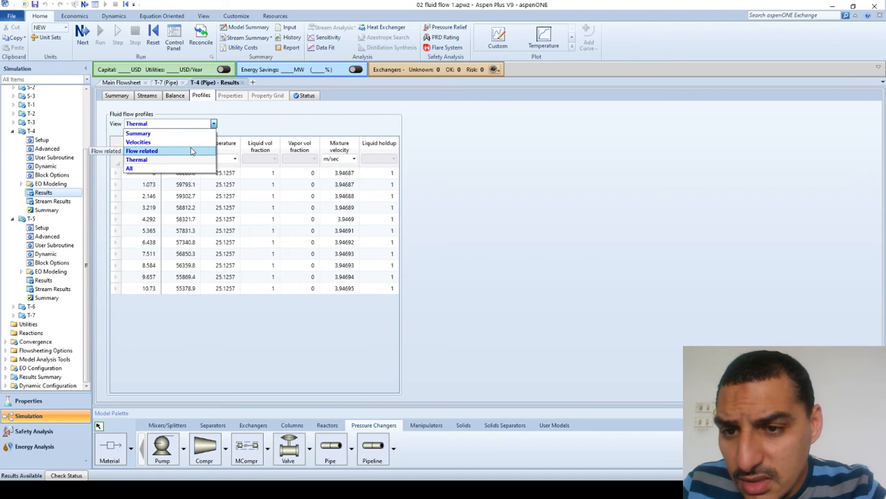
left_click(192, 151)
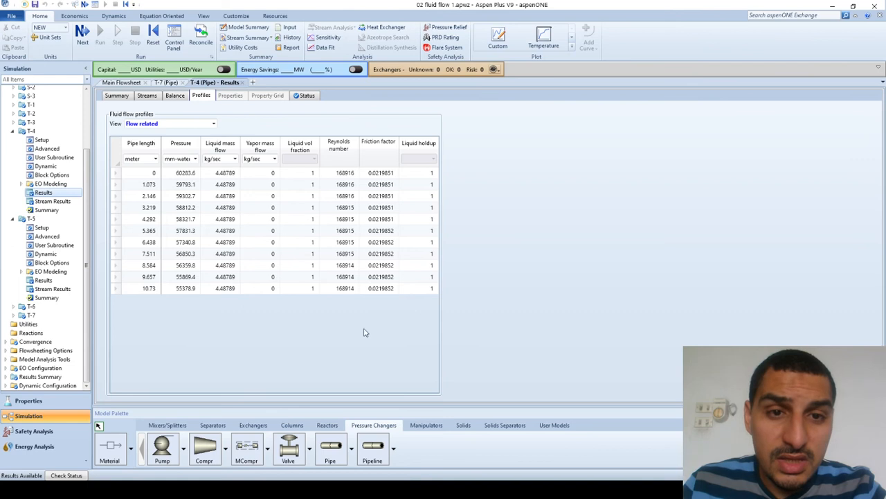
- Switch to the P Drop workbook in Excel and check the pipe length on the T-4 sheet
key("alt+Tab")
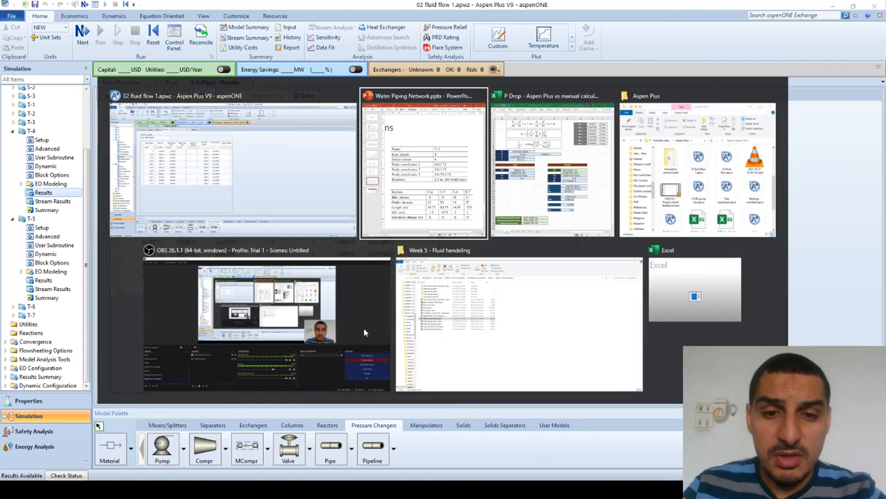
key("alt+Tab")
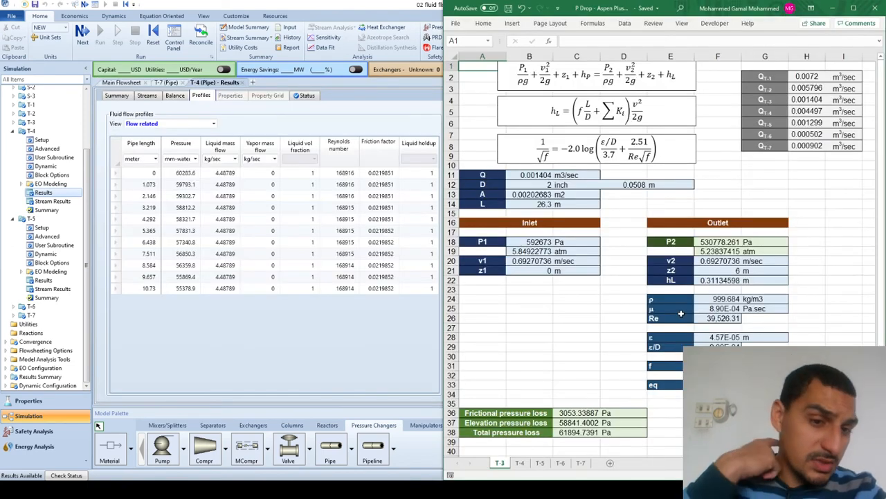
left_click(521, 463)
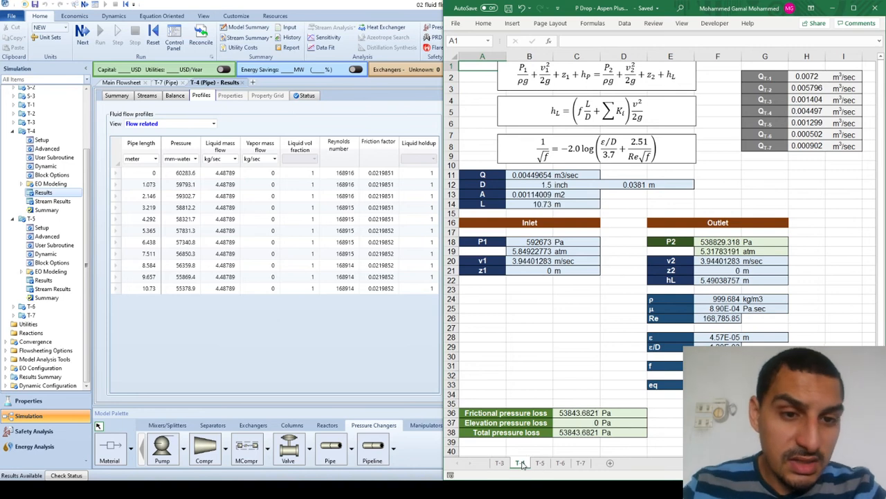
left_click(617, 240)
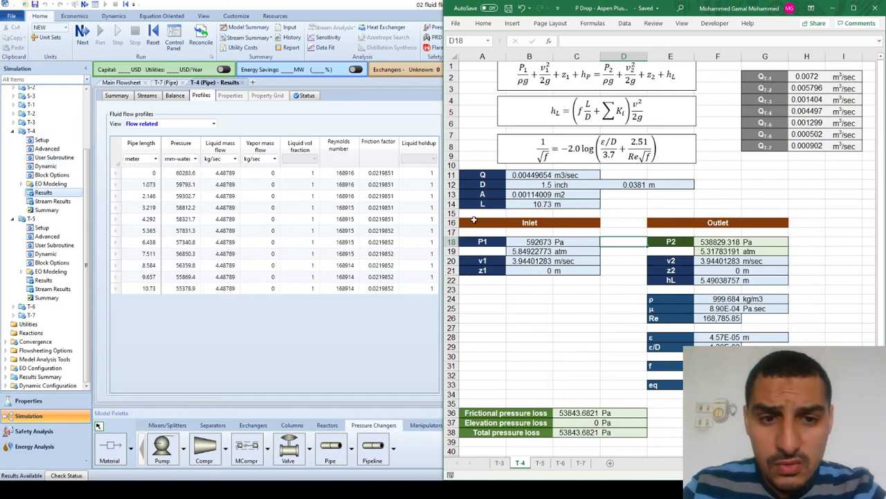
left_click(540, 202)
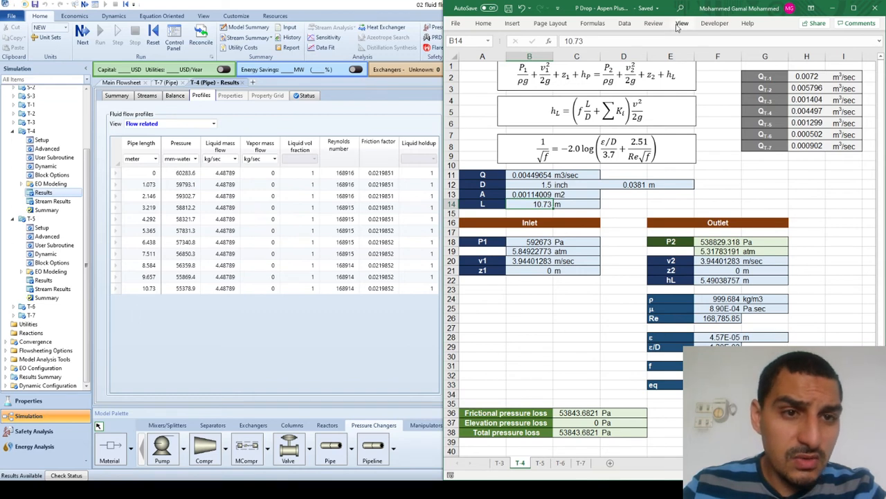
- Run Goal Seek on the T-4 sheet to bring cell F33 to 0 by changing cell F31, and accept the solution
left_click(624, 23)
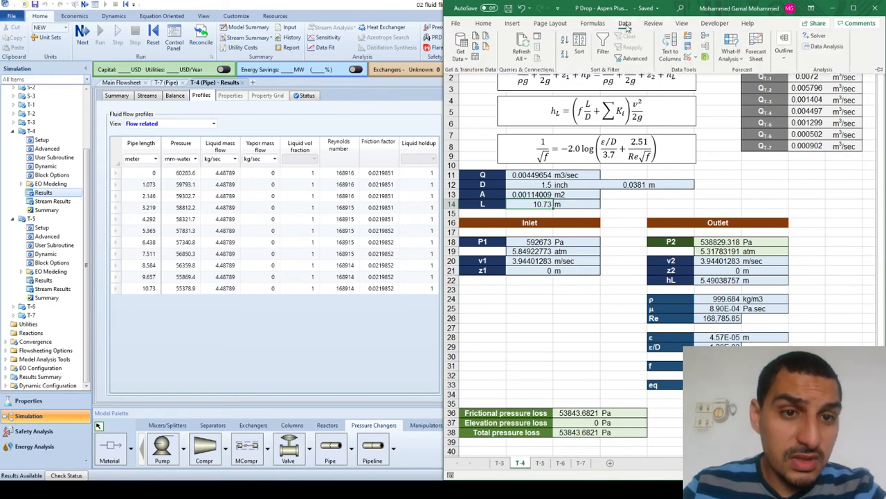
left_click(727, 60)
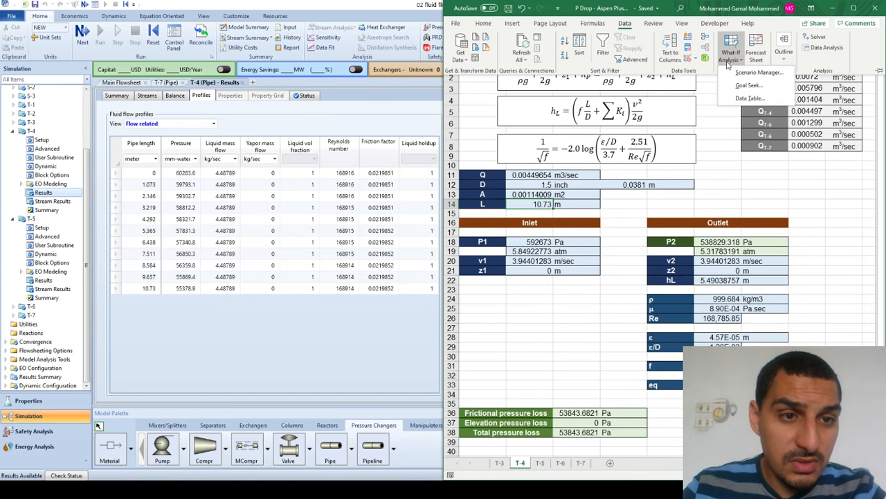
left_click(743, 83)
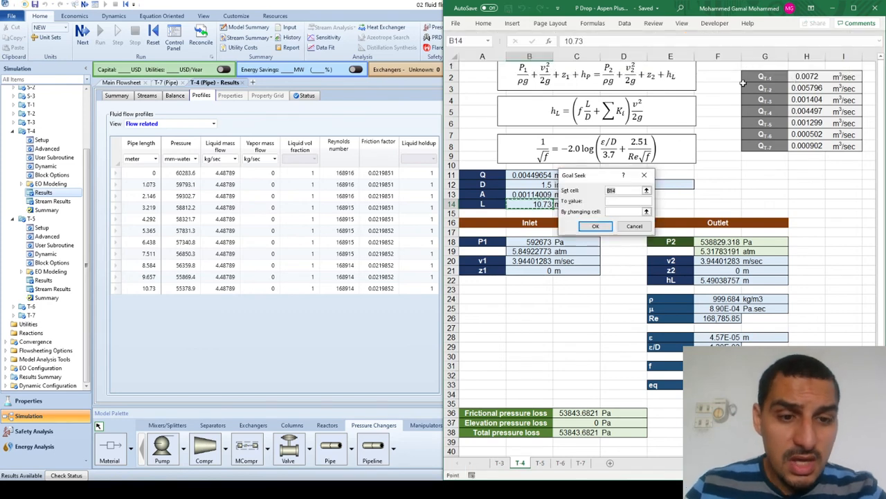
key("Down")
key("Left")
key("Right")
key("Down")
key("Down")
key("Down")
key("Down")
key("Down")
key("Down")
key("Down")
key("Down")
key("Down")
key("Down")
key("Down")
key("Down")
key("Down")
key("Down")
key("Right")
key("Right")
key("Right")
key("Right")
key("Down")
key("Down")
key("Down")
key("Down")
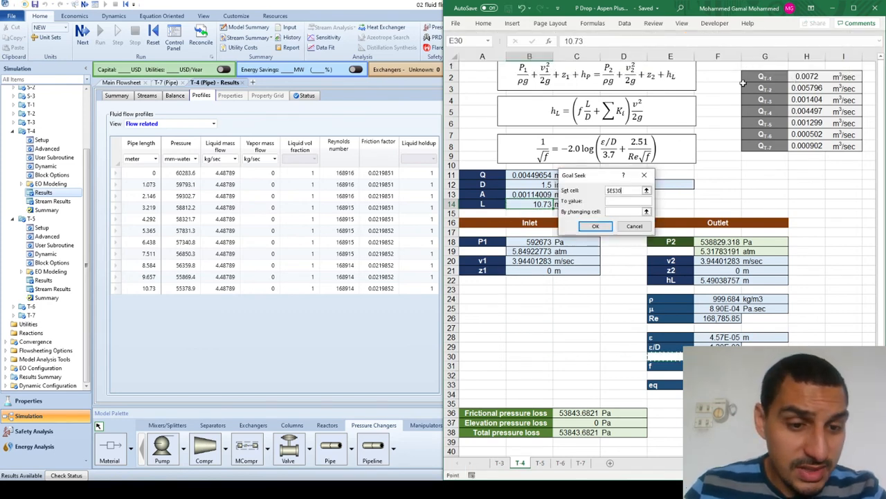
key("Tab")
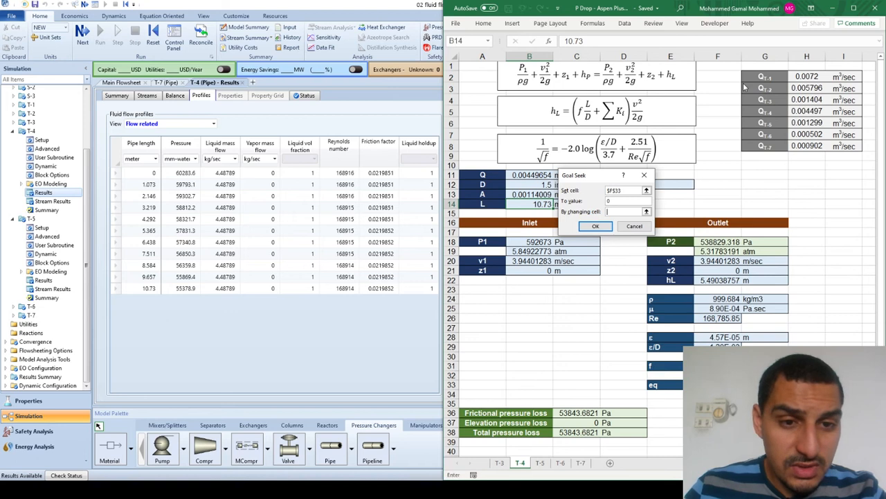
type("0")
key("Tab")
key("Up")
key("Down")
key("Down")
key("Down")
key("Down")
key("Down")
key("Down")
key("Down")
key("Down")
key("Down")
key("Down")
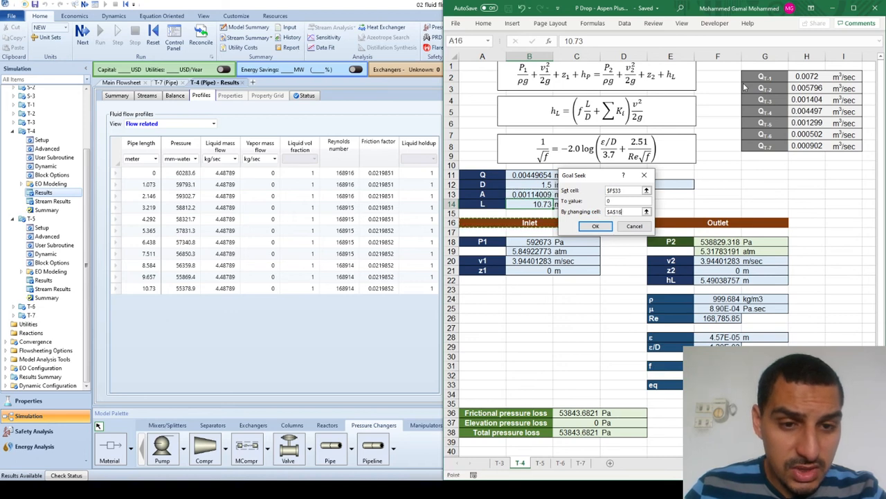
key("Down")
key("Down")
key("Down")
key("Right")
key("Down")
key("Down")
key("Down")
key("Right")
key("Right")
key("Right")
key("Down")
key("Down")
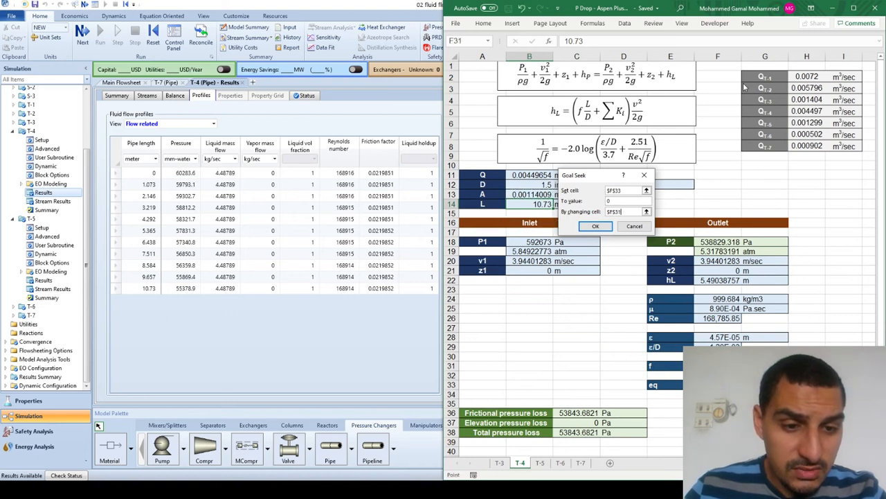
key("Return")
key("Return")
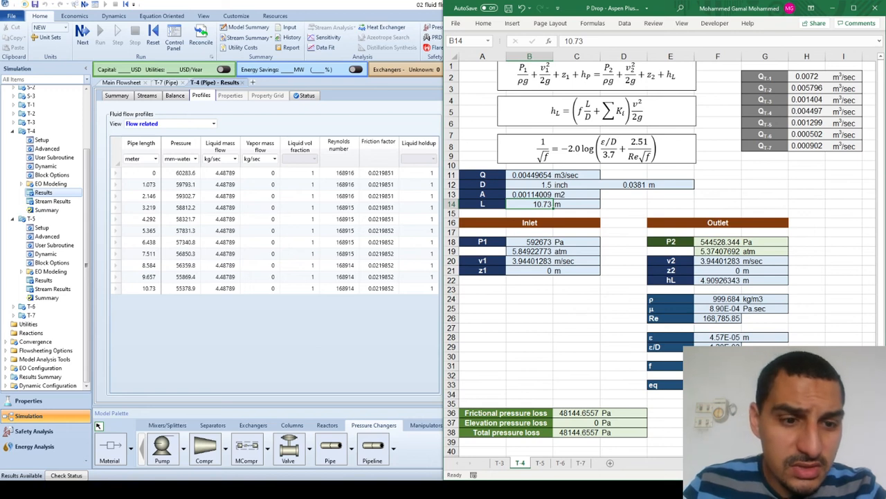
- Compare the T-4 sheet's friction factor and Reynolds number with the simulated profiles, and examine the frictional pressure loss
left_click(718, 375)
left_click(718, 366)
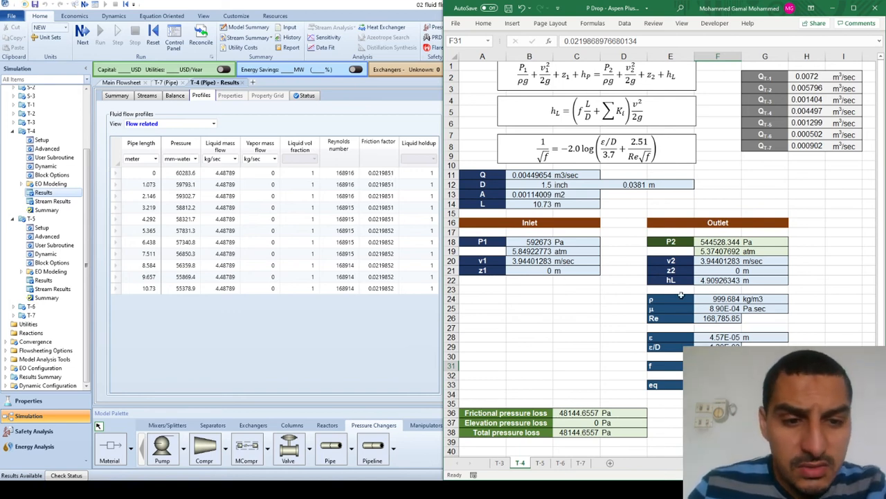
left_click(705, 318)
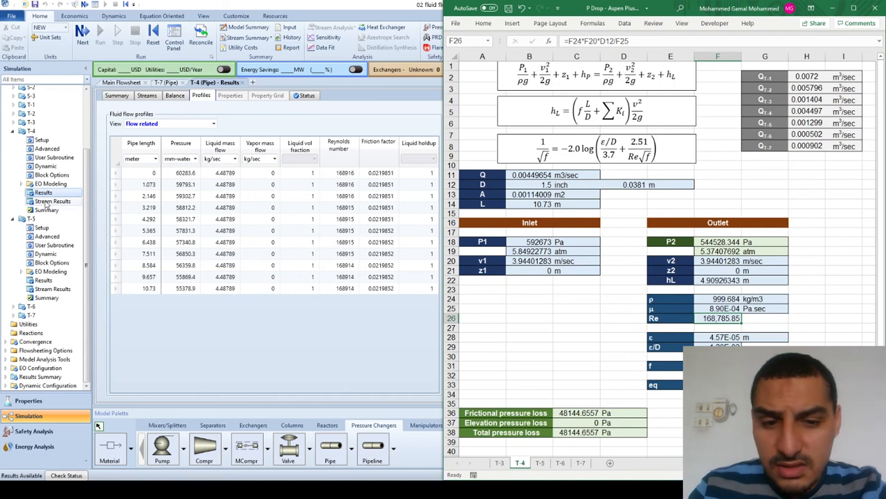
left_click(658, 413)
key("Left")
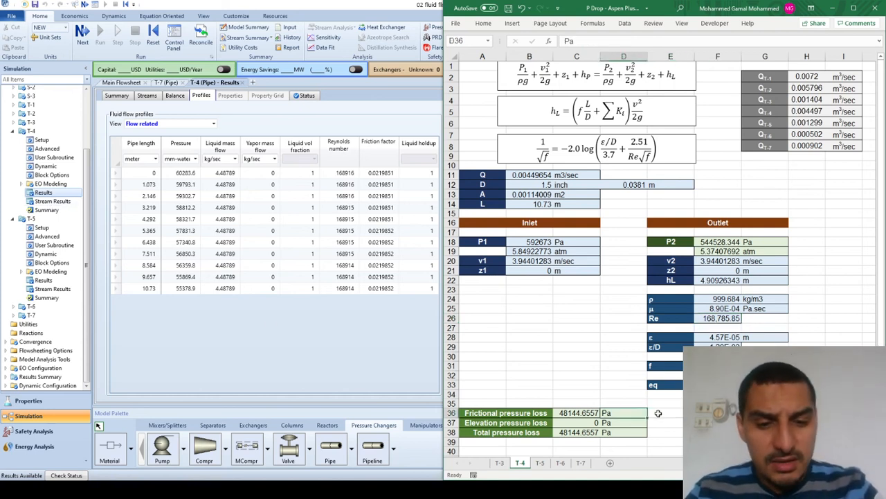
key("shift+Left")
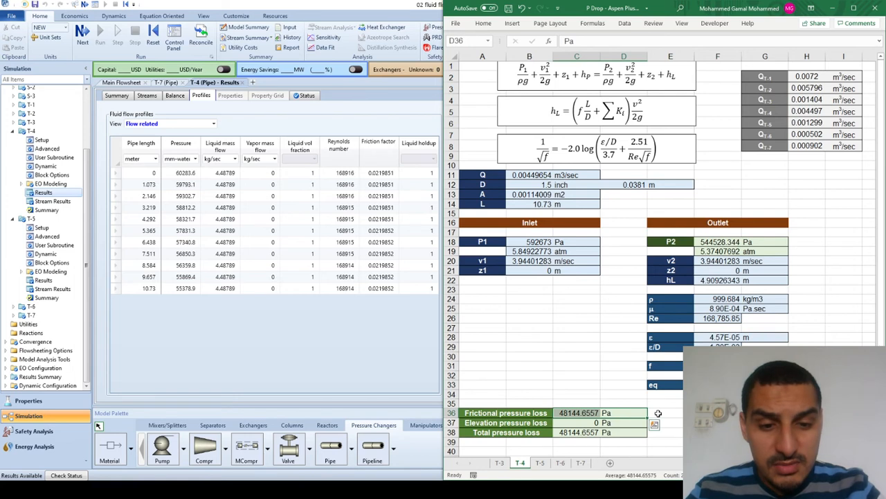
- In Aspen Plus, show T-4's total pressure drop in Pa on its results summary and compare it with the worksheet's pressure losses
left_click(43, 193)
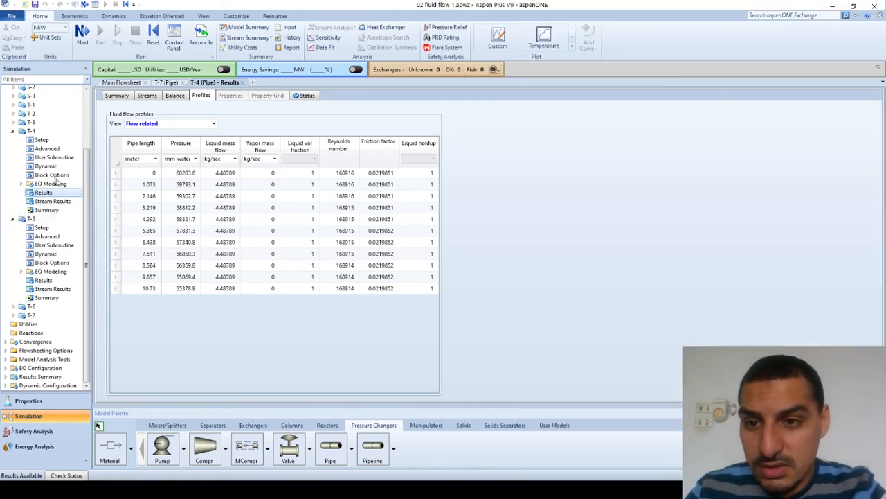
left_click(116, 95)
key("alt+Tab")
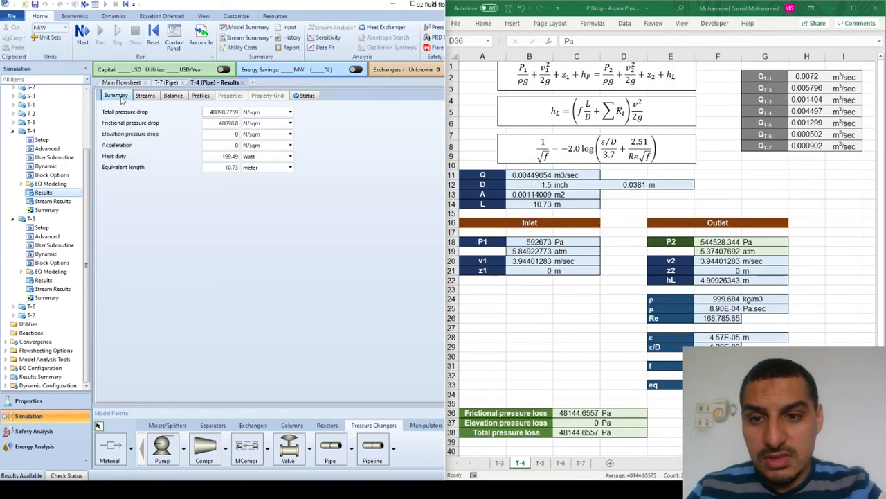
left_click(248, 112)
type("Pa")
key("Return")
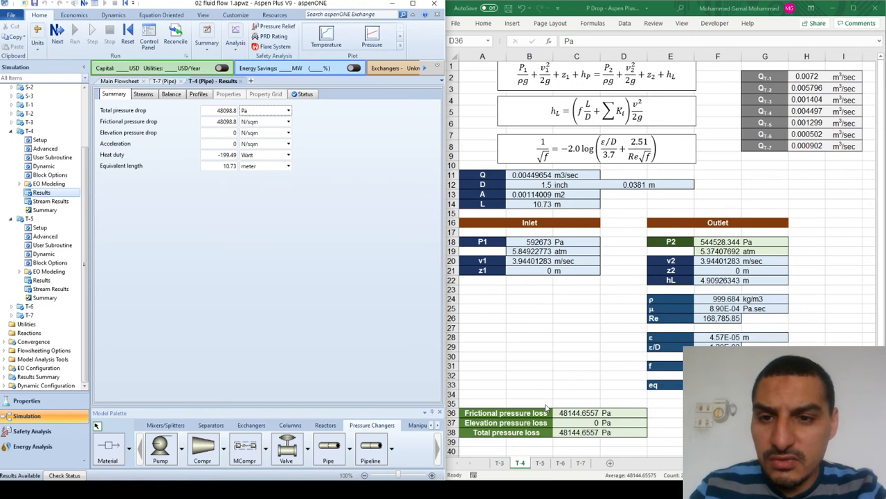
left_click(579, 422)
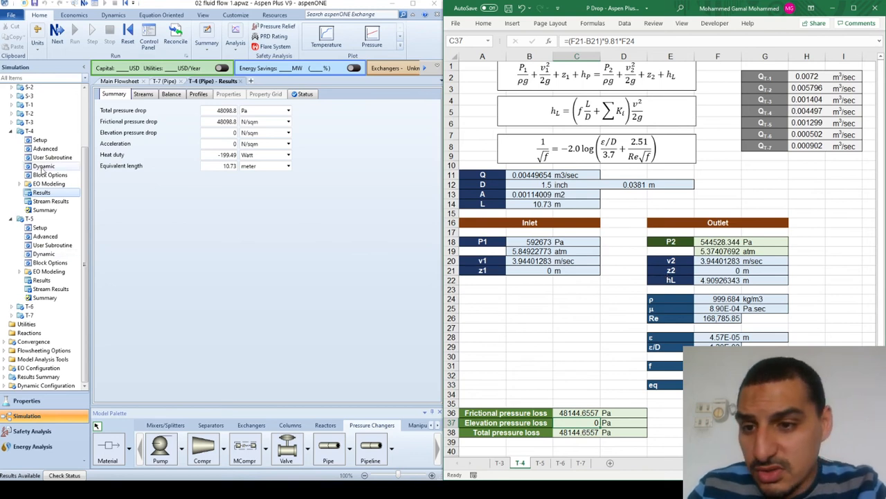
- Show the pressures in T-4's stream results in Pa and compare the outlet pressure with P2 in the worksheet
left_click(50, 201)
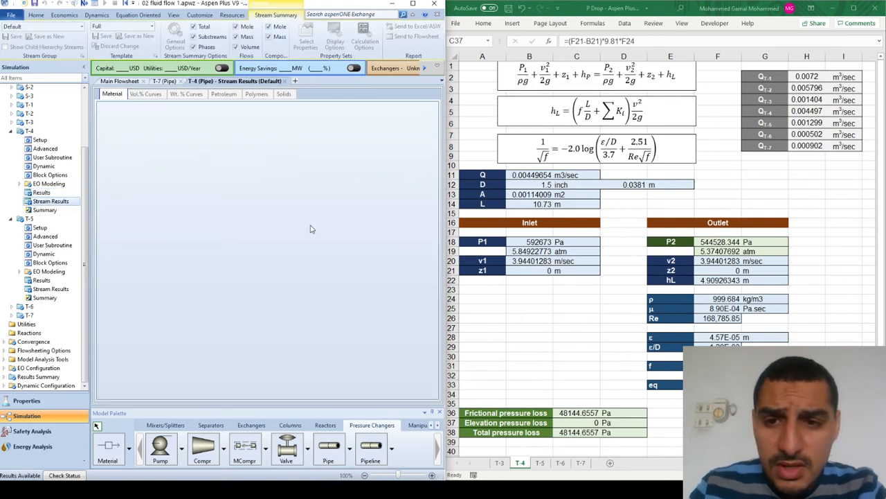
scroll(312, 225, "down", 2)
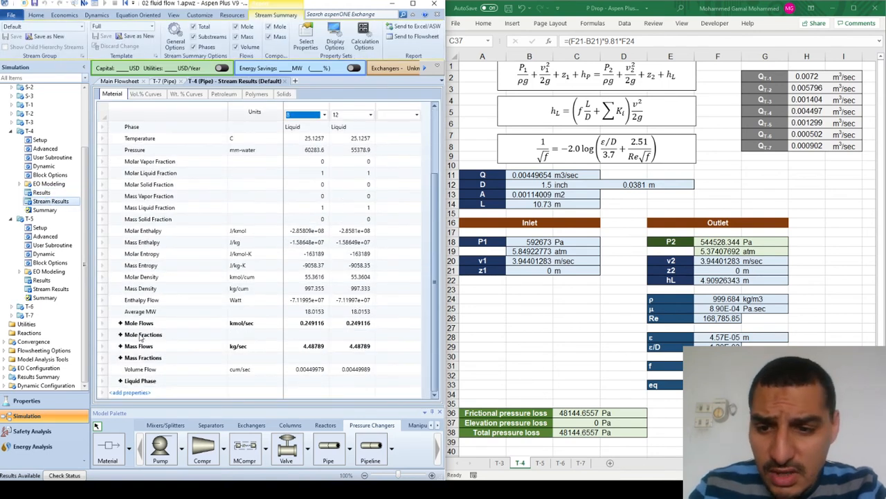
scroll(153, 225, "up", 2)
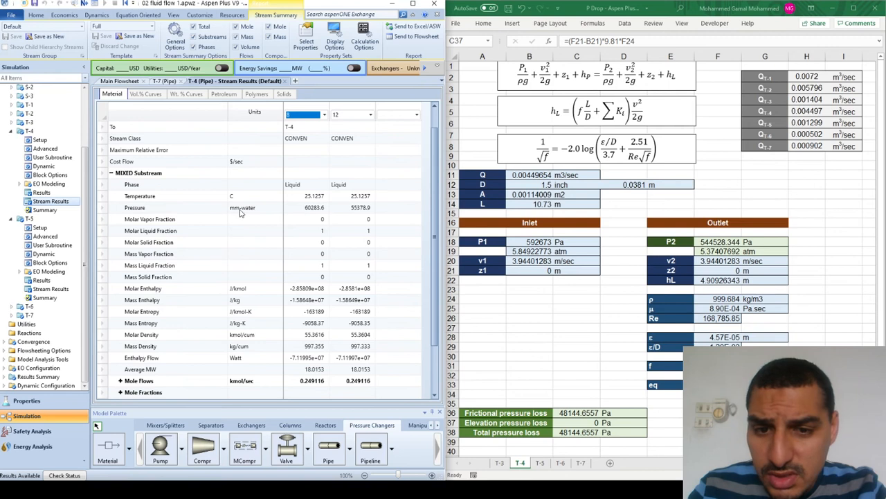
left_click(358, 210)
left_click(266, 211)
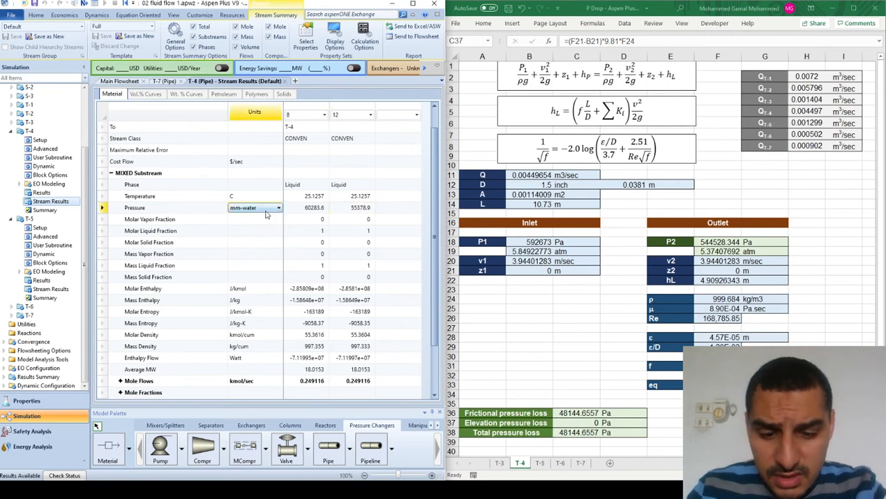
type("Pa")
key("Return")
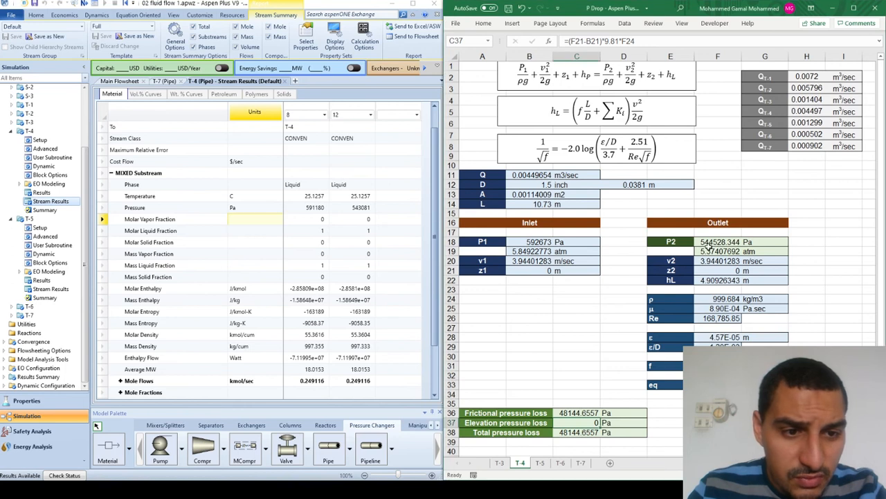
left_click(708, 244)
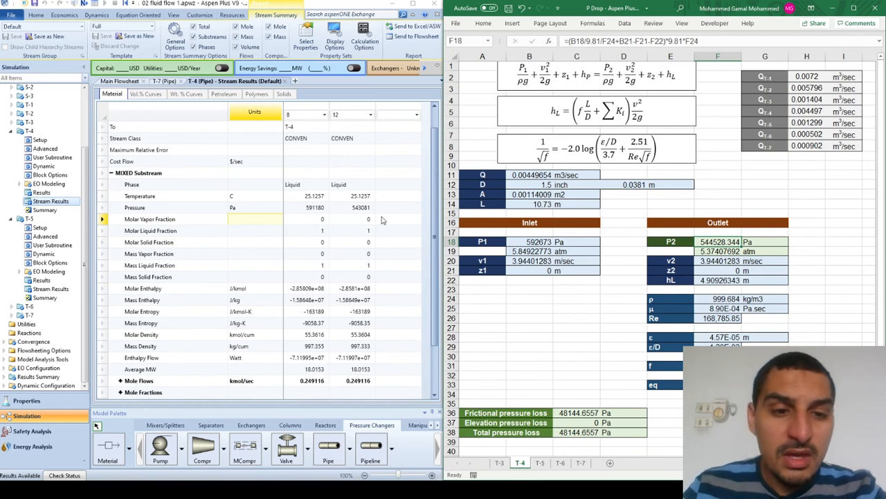
left_click(593, 282)
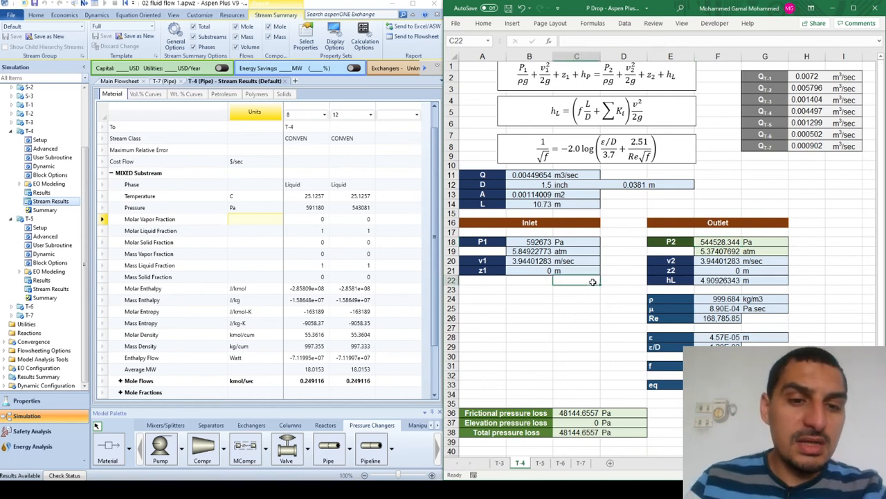
- Set the outlet elevation z2 on the T-4 sheet to 4 m
key("Up")
key("Right")
key("Right")
key("Right")
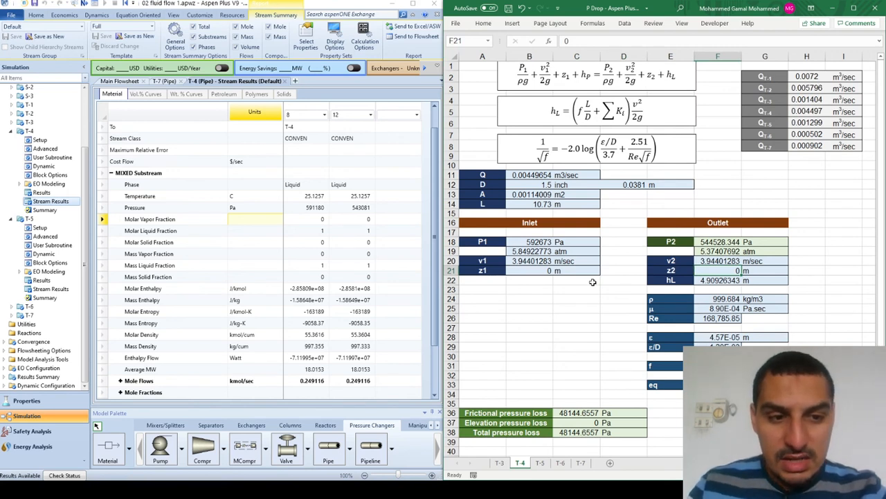
type("4")
key("Return")
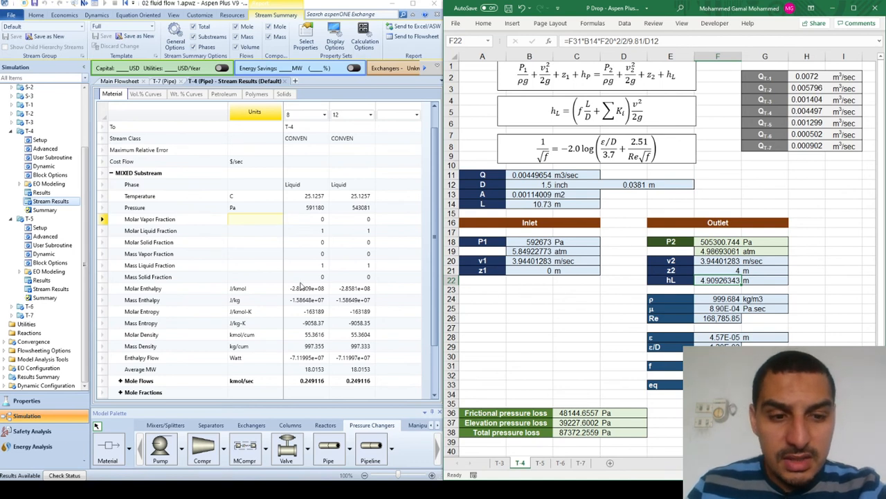
- In Aspen Plus, rerun the simulation with T-4's pipe rise set to 4 meter and compare its elevation pressure drop with the worksheet
left_click(203, 242)
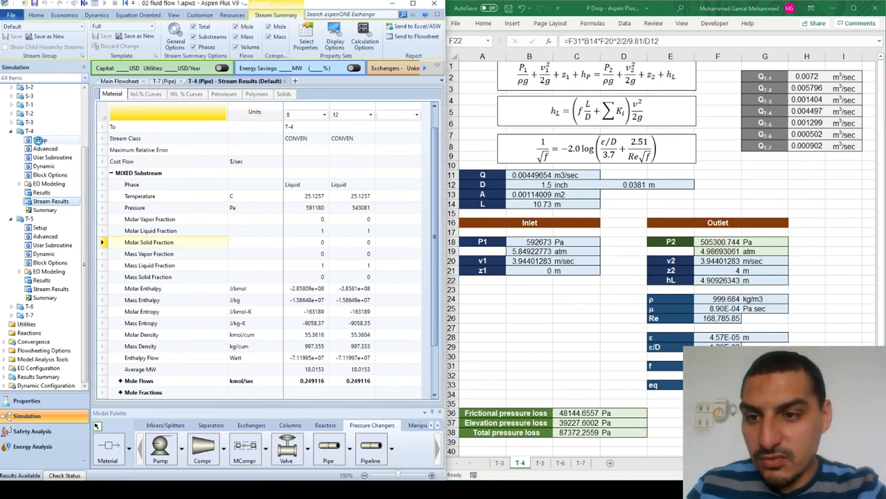
left_click(40, 139)
left_click(171, 216)
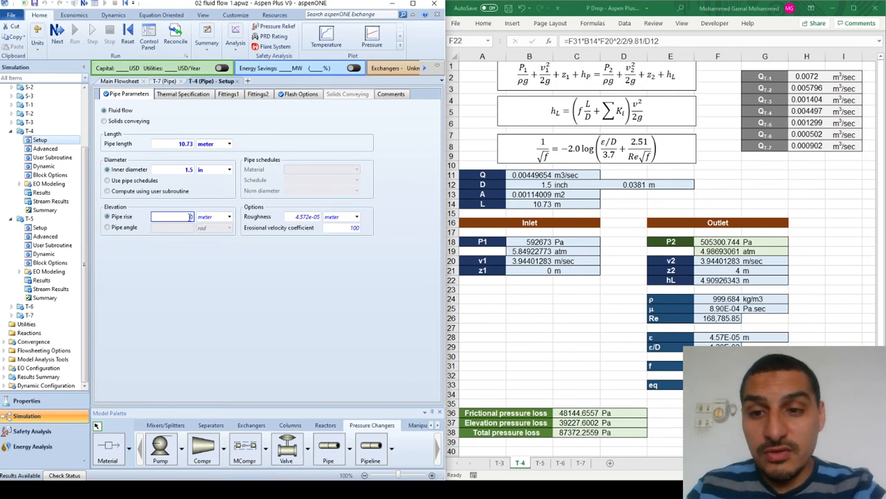
type("4")
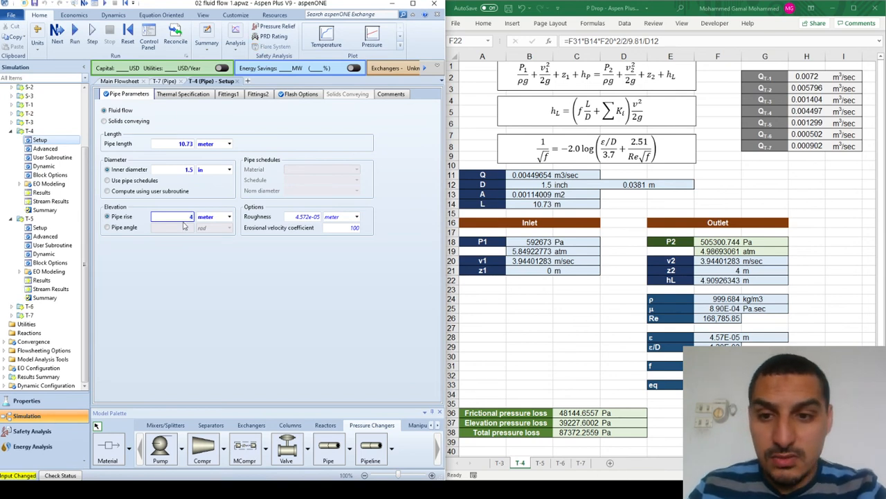
left_click(205, 257)
left_click(73, 35)
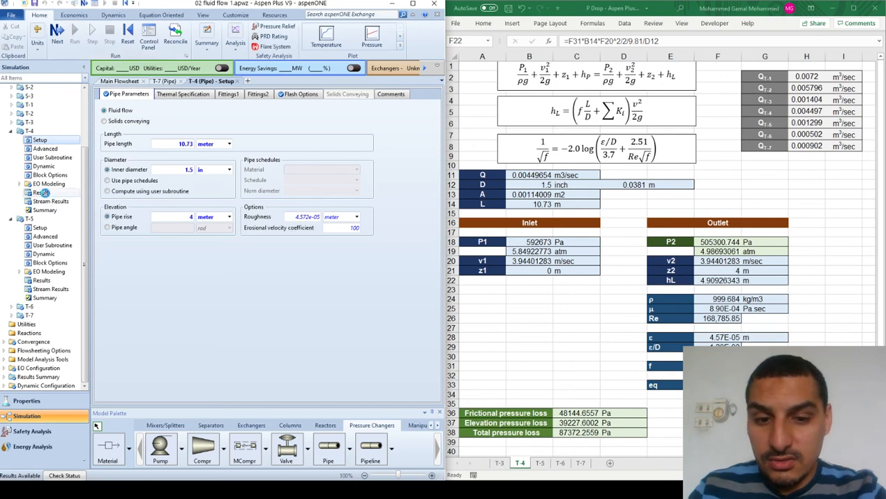
left_click(43, 192)
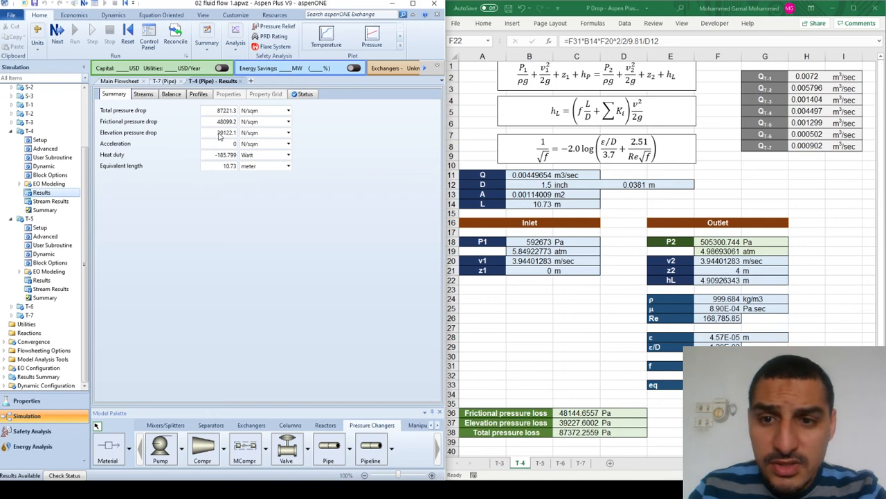
left_click(220, 133)
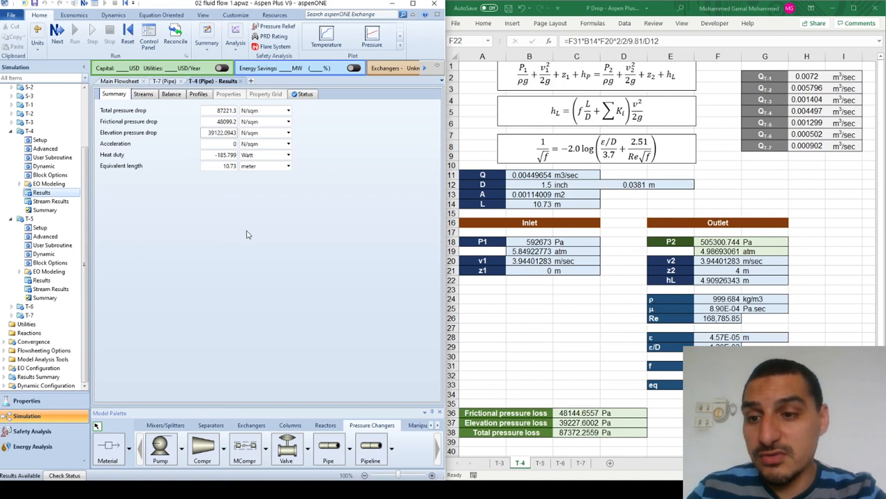
- In the Excel T-4 sheet, set the outlet elevation z2 to 0 and the inlet elevation z1 to 4 m
left_click(723, 270)
type("0")
key("Left")
key("Left")
key("Left")
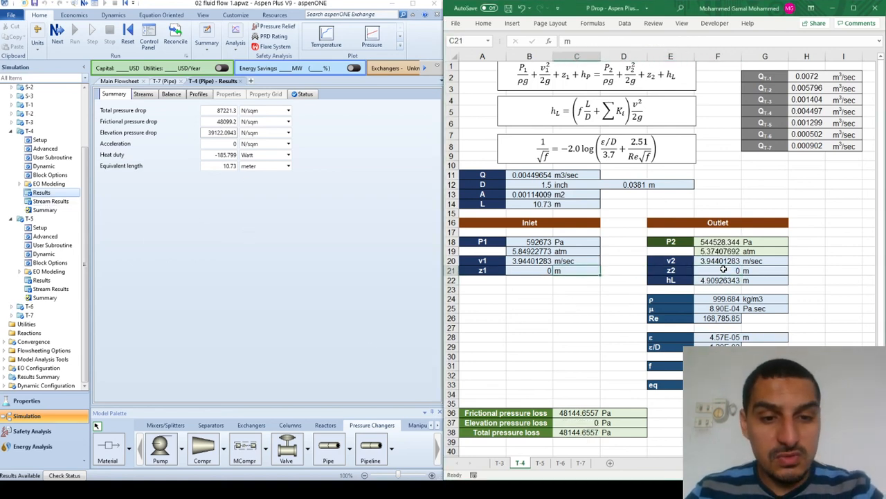
key("Left")
type("4")
key("Return")
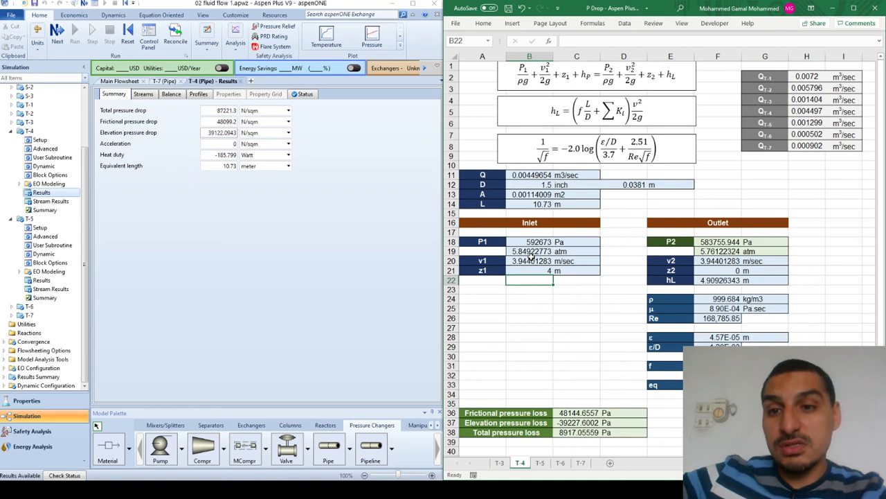
- In Aspen Plus, rerun the simulation with T-4's pipe rise set to -4 meter and compare its pressure drops with the worksheet
left_click(39, 140)
left_click(176, 220)
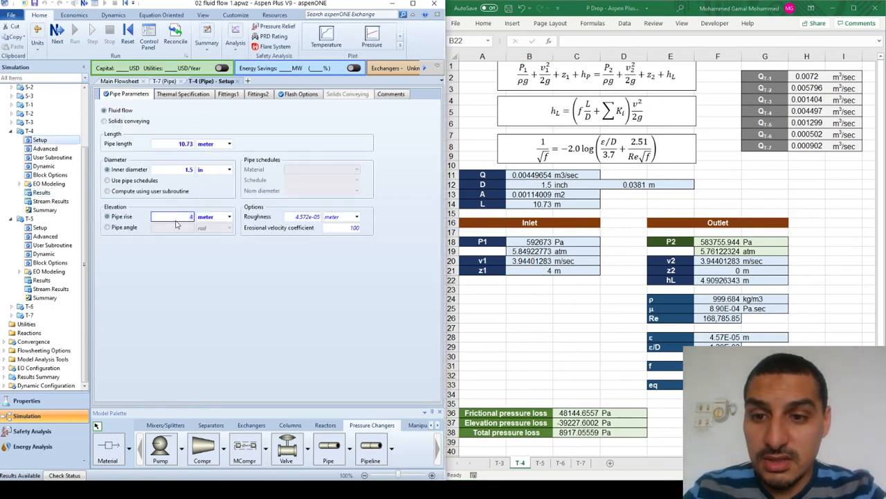
type("-4")
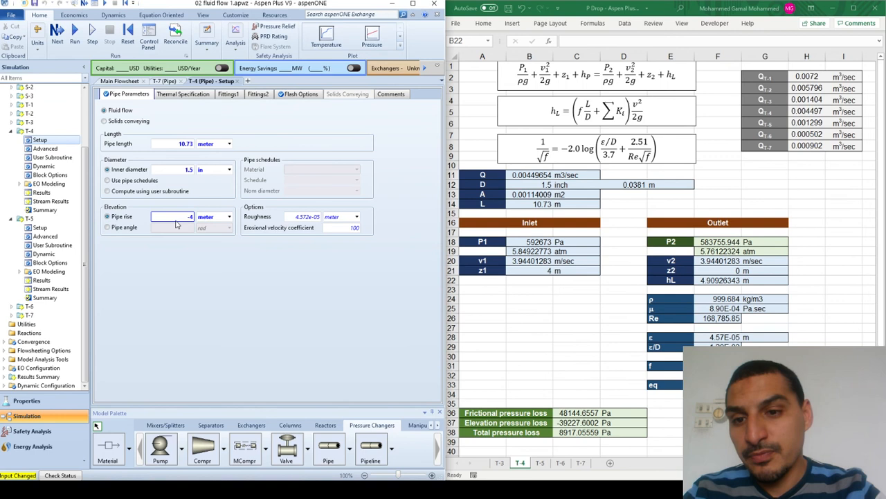
left_click(75, 35)
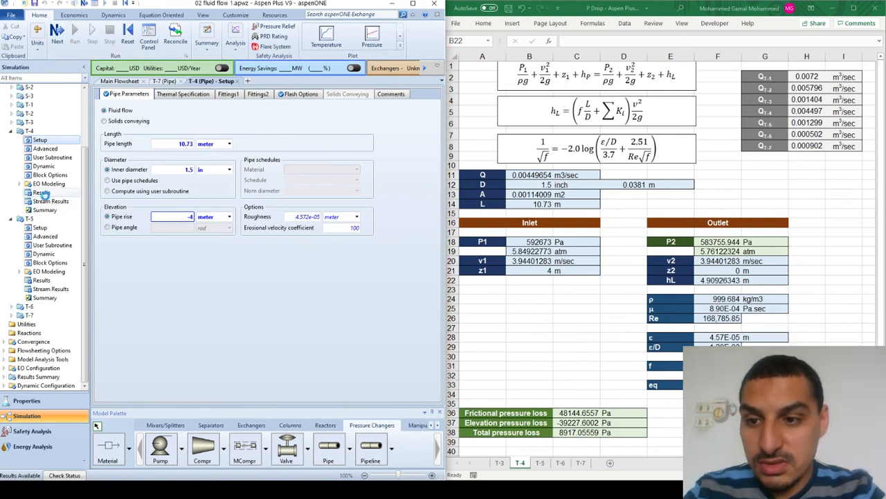
left_click(41, 193)
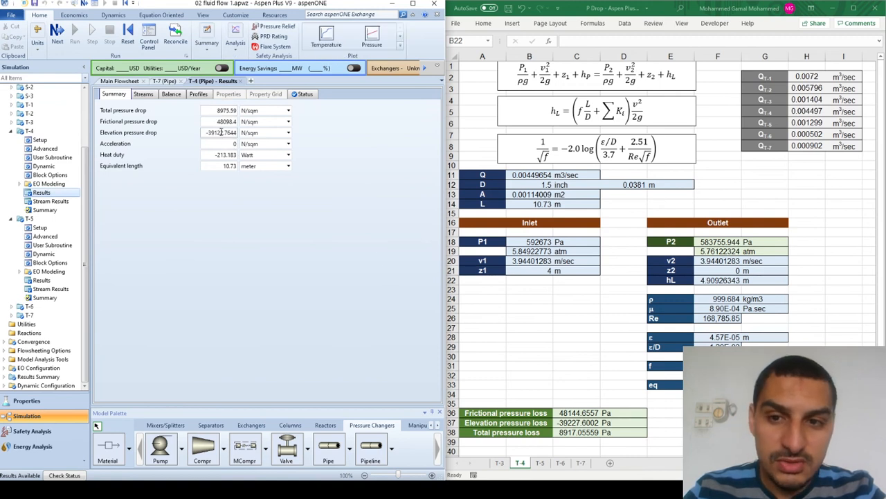
left_click(220, 111)
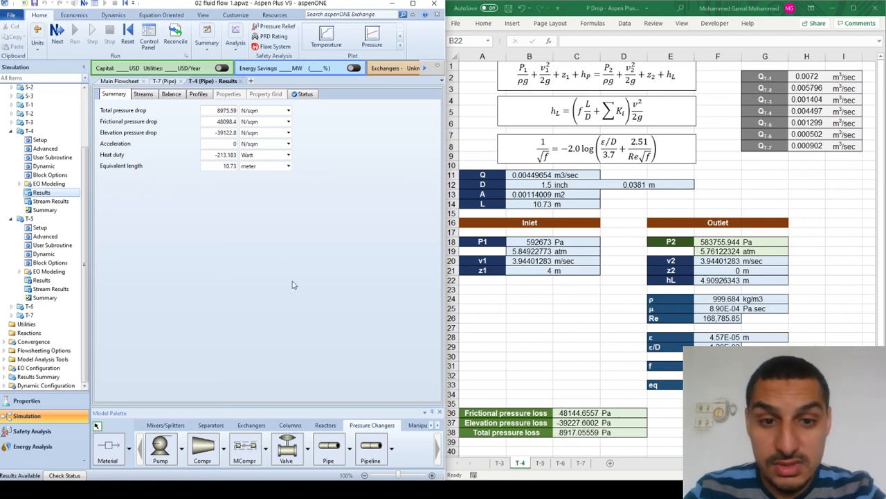
- In Excel, temporarily set T-4's inlet elevation z1 to 0 to examine its effect on the pressure losses, and restore it to 4 m
left_click(534, 280)
left_click(536, 271)
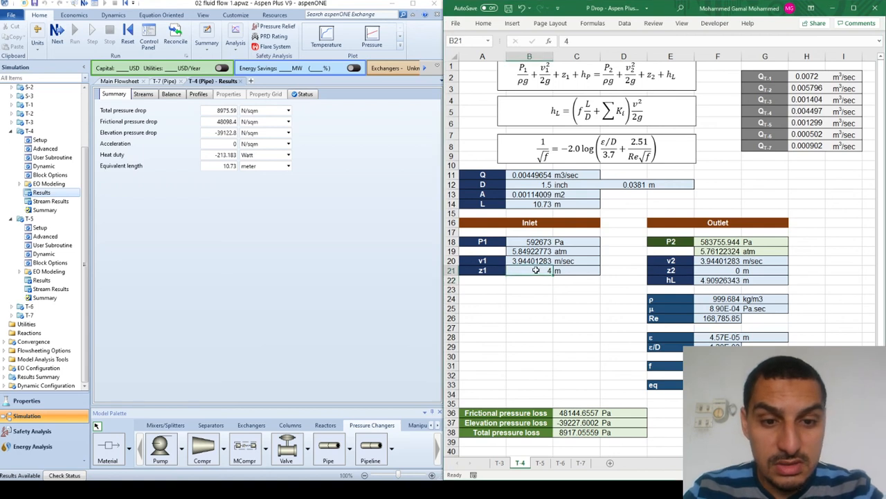
type("0")
key("Return")
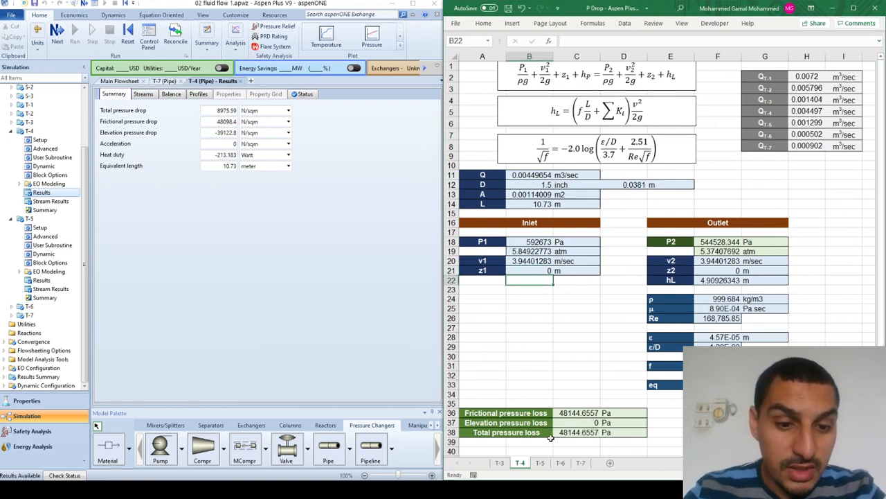
left_click(537, 270)
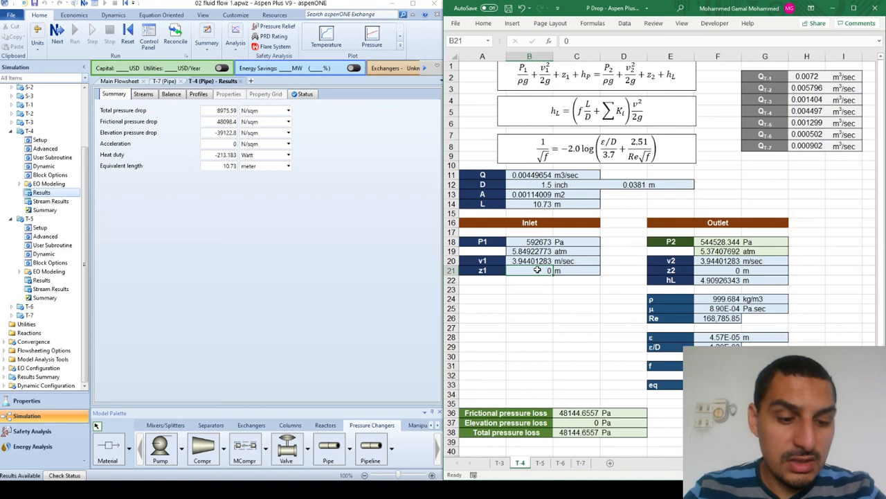
type("4")
key("Return")
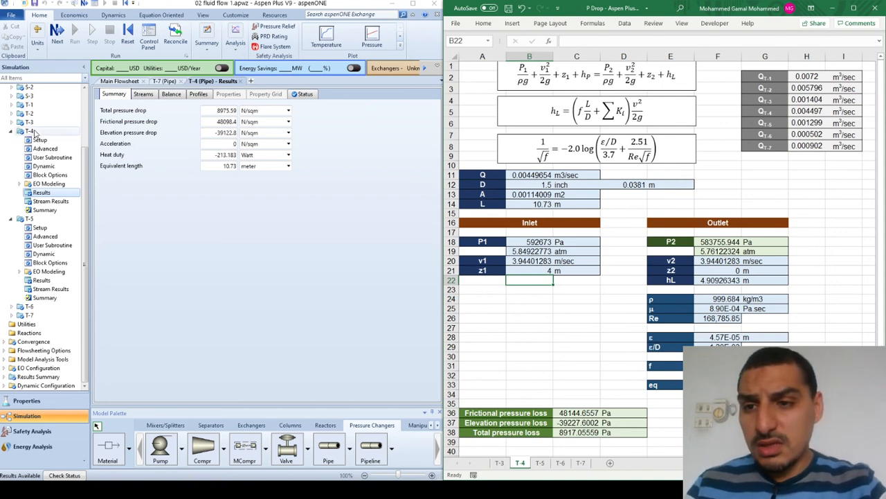
left_click(233, 216)
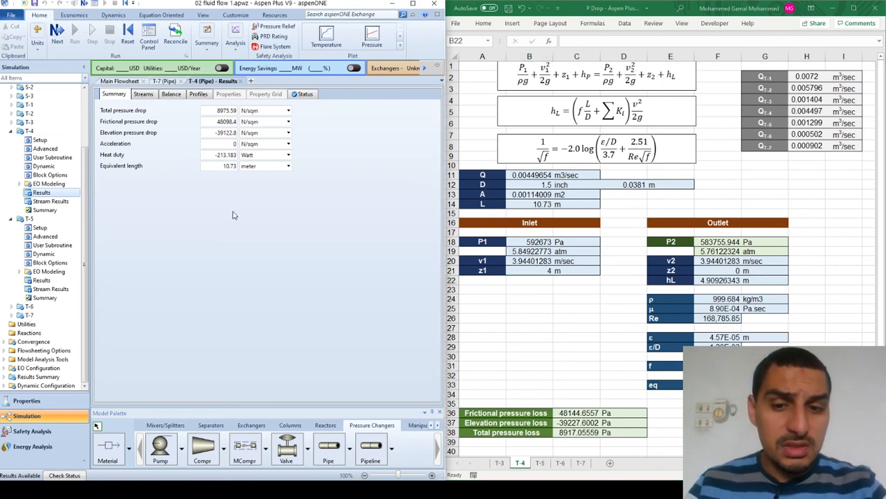